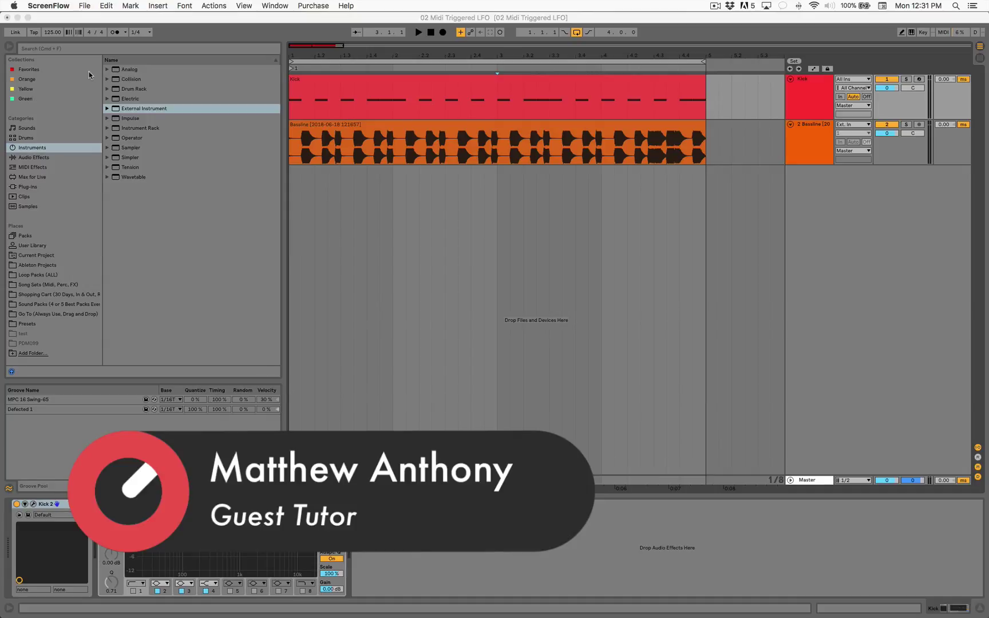
Step: Bring Live to the front and show the Bassline track's chain, with only an EQ Eight low cut
click(438, 83)
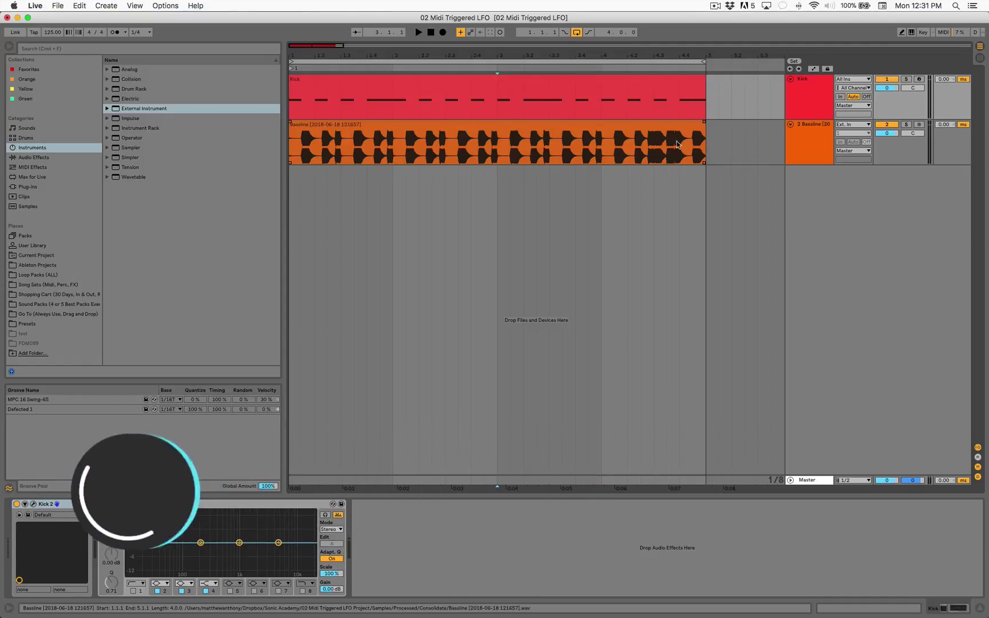
click(818, 136)
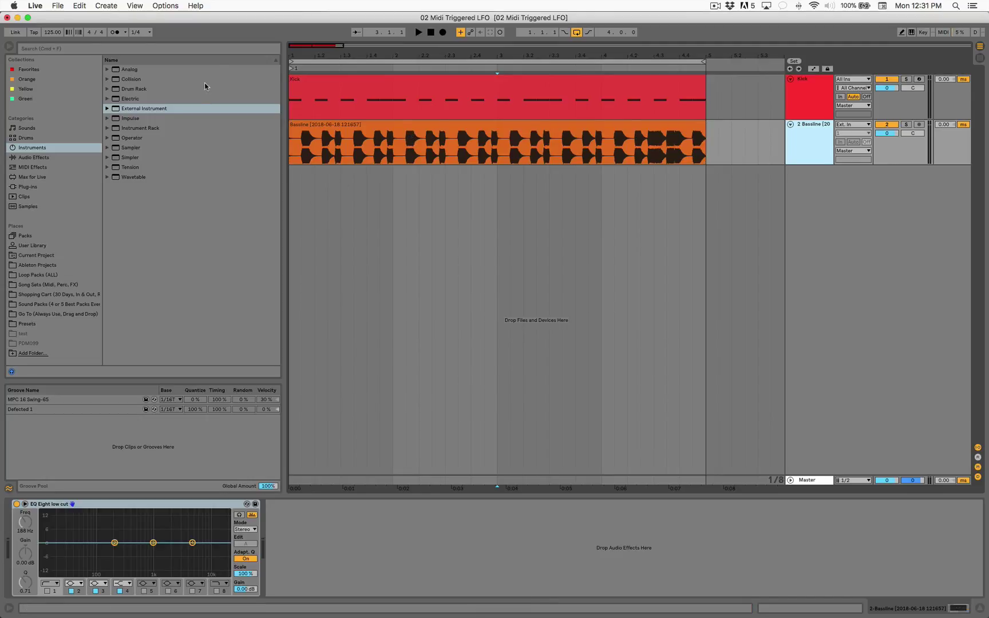
Step: Search the browser for 'lfo' and add LFOTool to the Bassline track after the EQ Eight
click(199, 51)
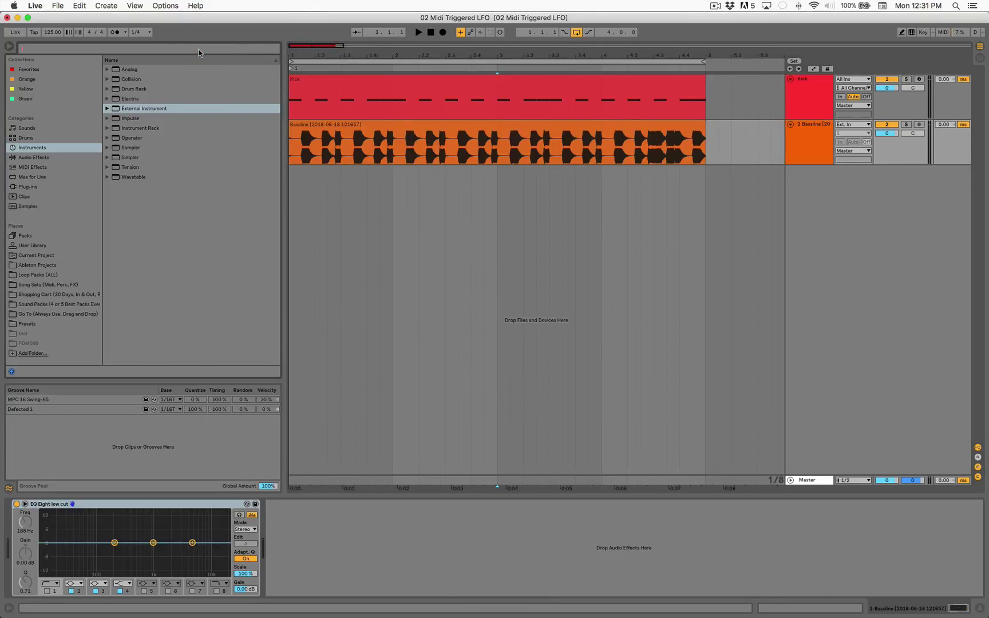
text(lfo)
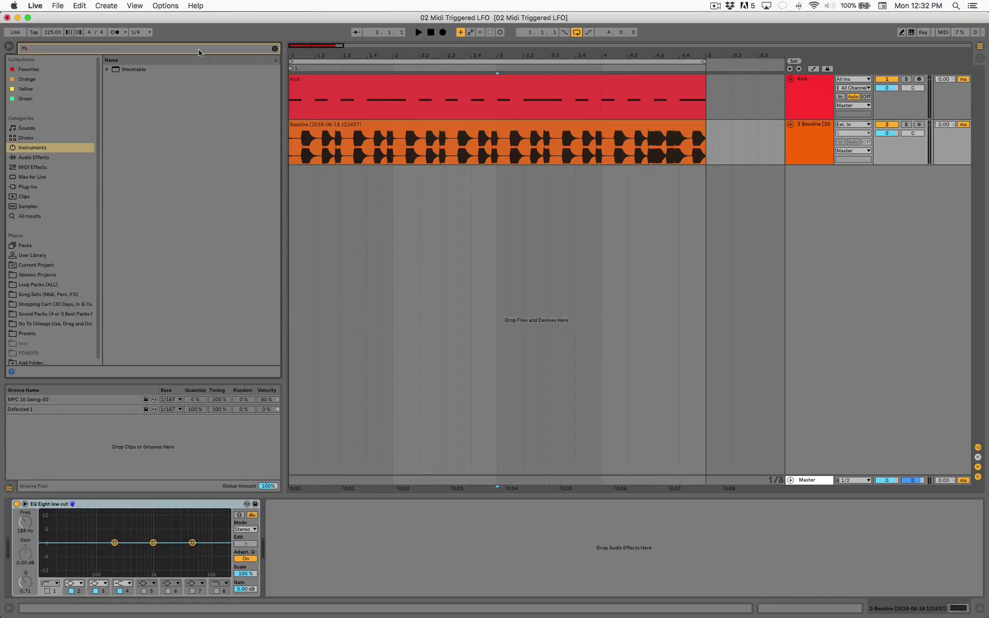
click(275, 49)
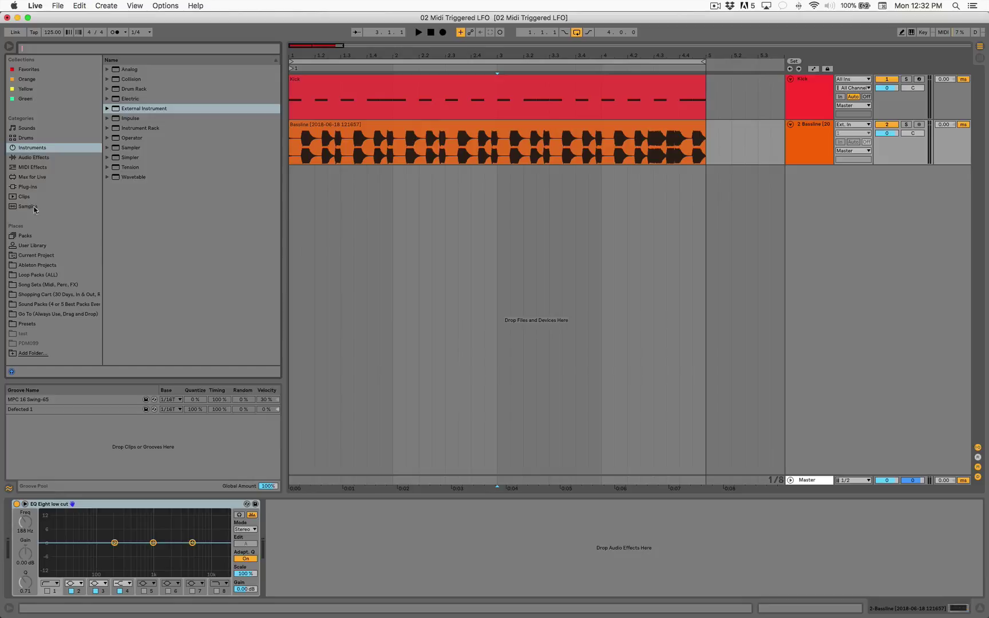
text(lfo)
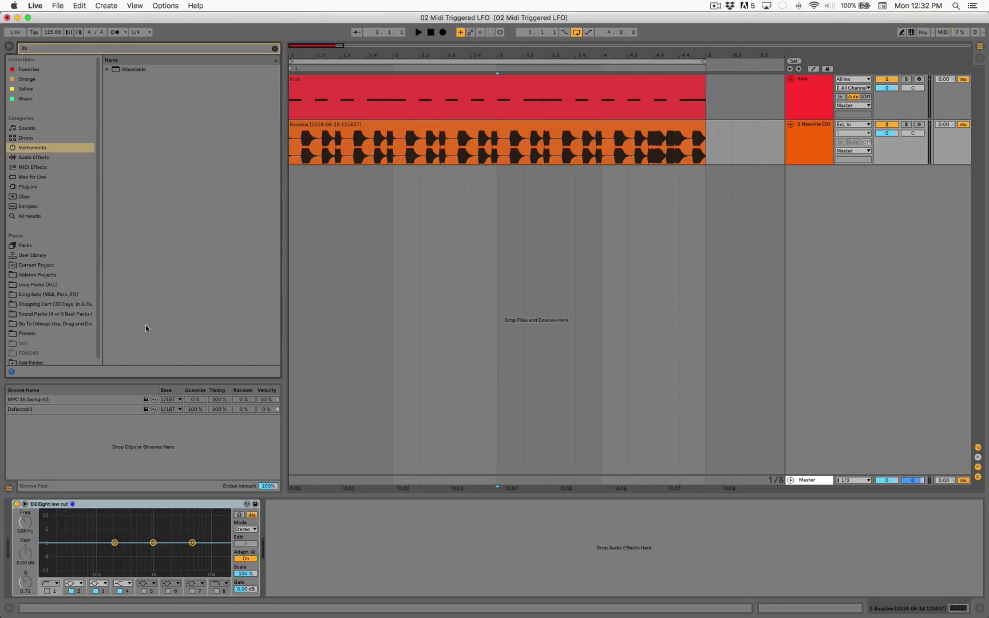
click(31, 216)
scroll(143, 264, down, 5)
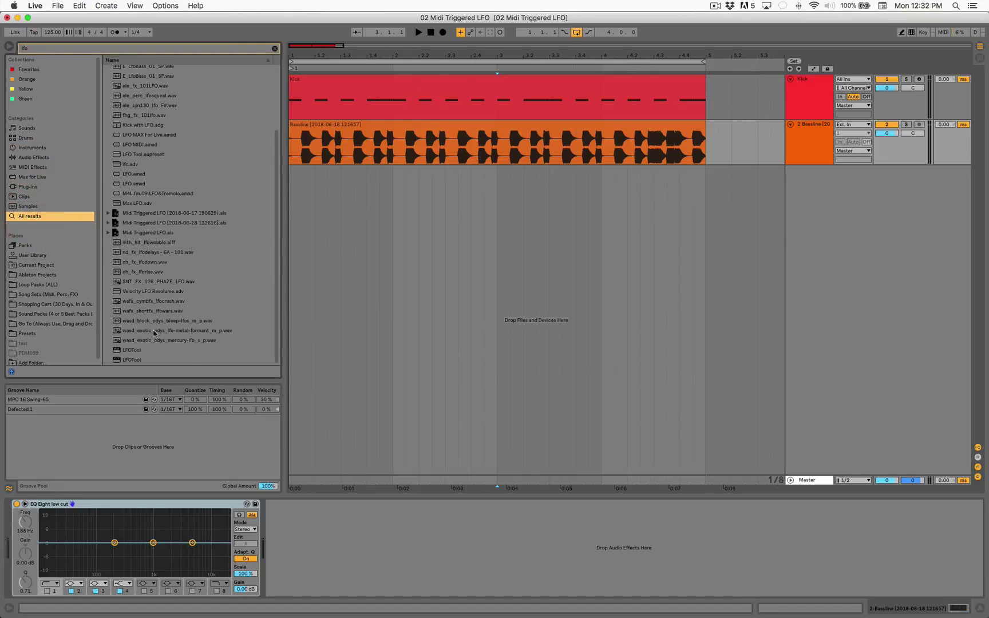
drag(133, 362, 814, 146)
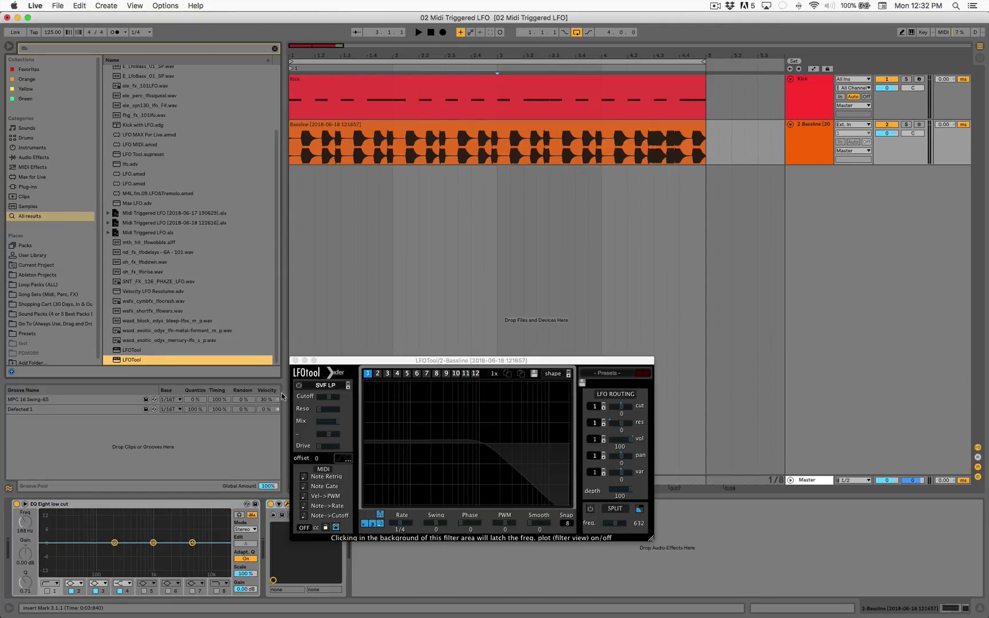
Step: Add LFOTool to the Kick track, close its window, and reposition the Bassline LFOTool window
drag(131, 361, 818, 87)
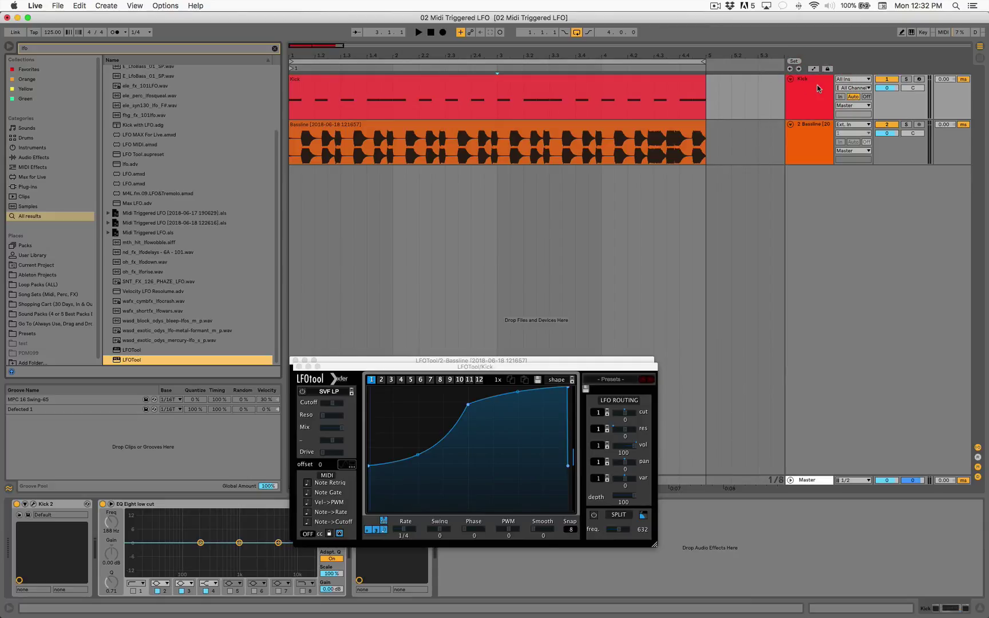
click(298, 367)
drag(366, 361, 407, 267)
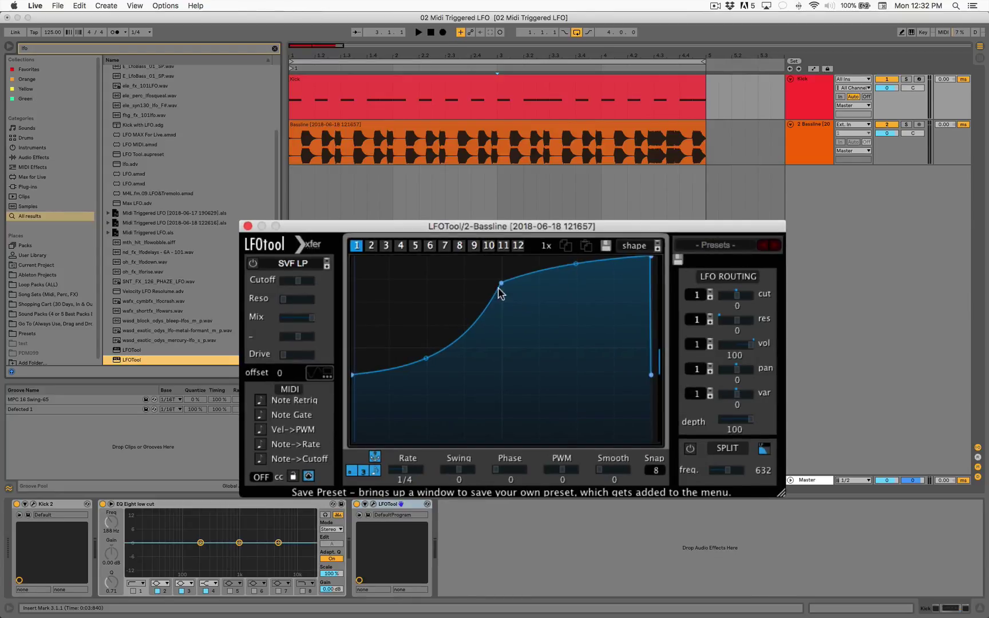
Step: Shape the Bassline LFOTool curve into an exponential rise from silence to full by mid-cycle, and solo Bassline
drag(501, 283, 499, 258)
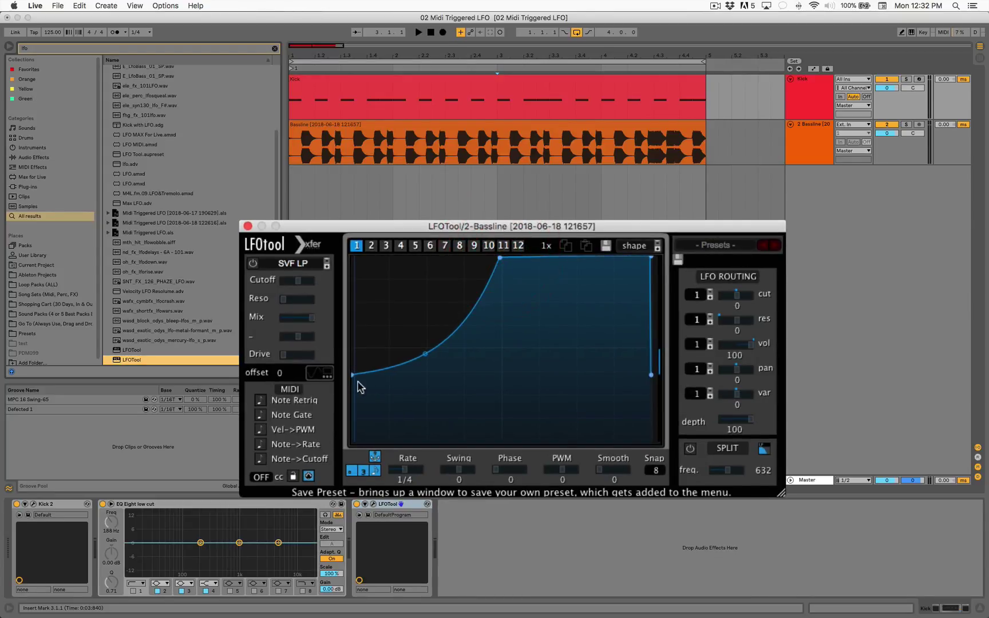
drag(352, 375, 352, 433)
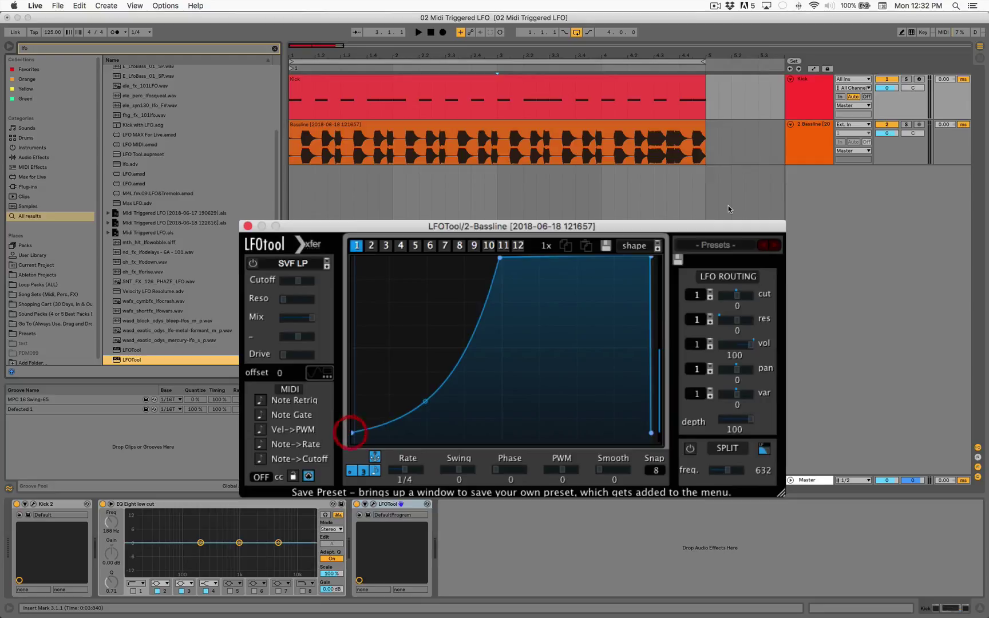
click(905, 126)
click(818, 137)
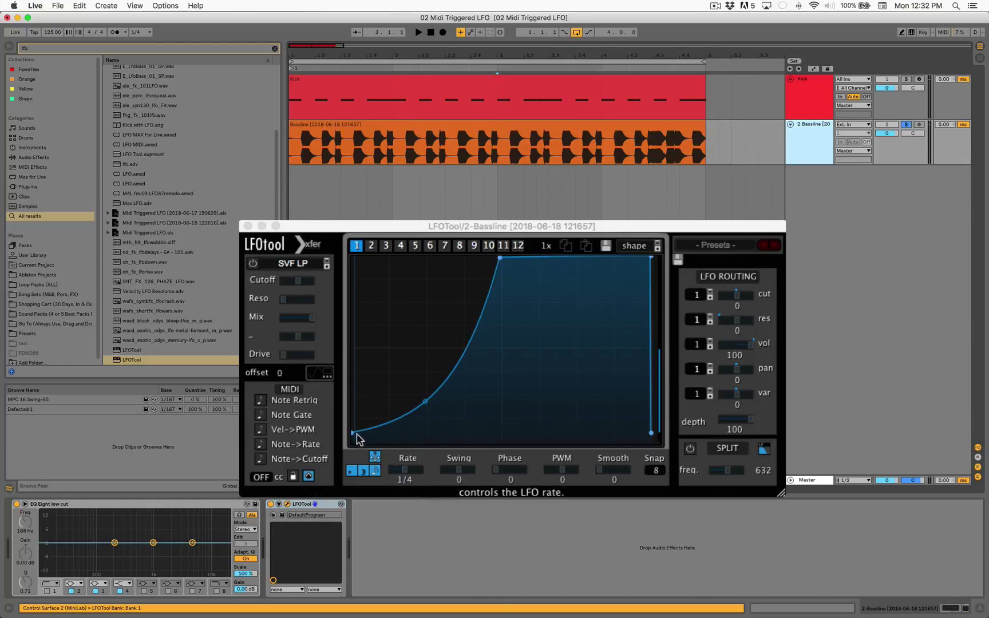
drag(352, 433, 352, 442)
drag(432, 406, 425, 429)
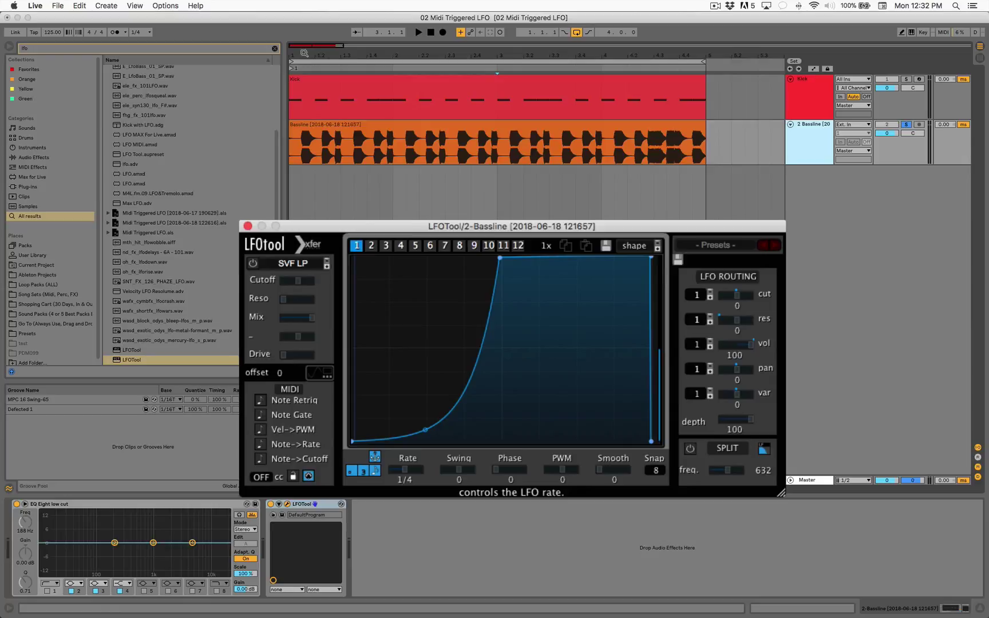
click(322, 106)
scroll(332, 105, up, 3)
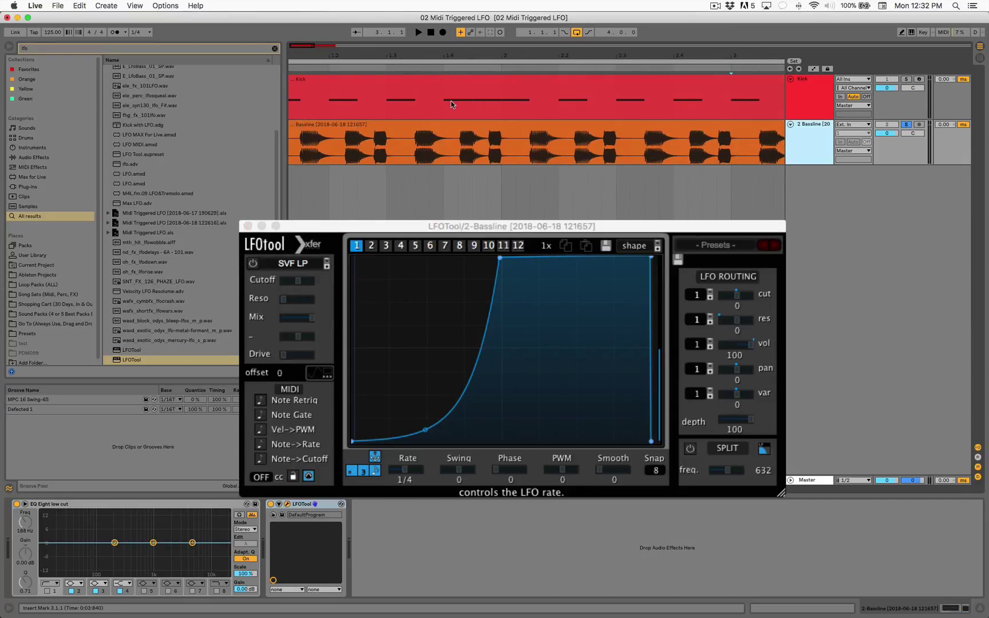
scroll(452, 104, left, 2)
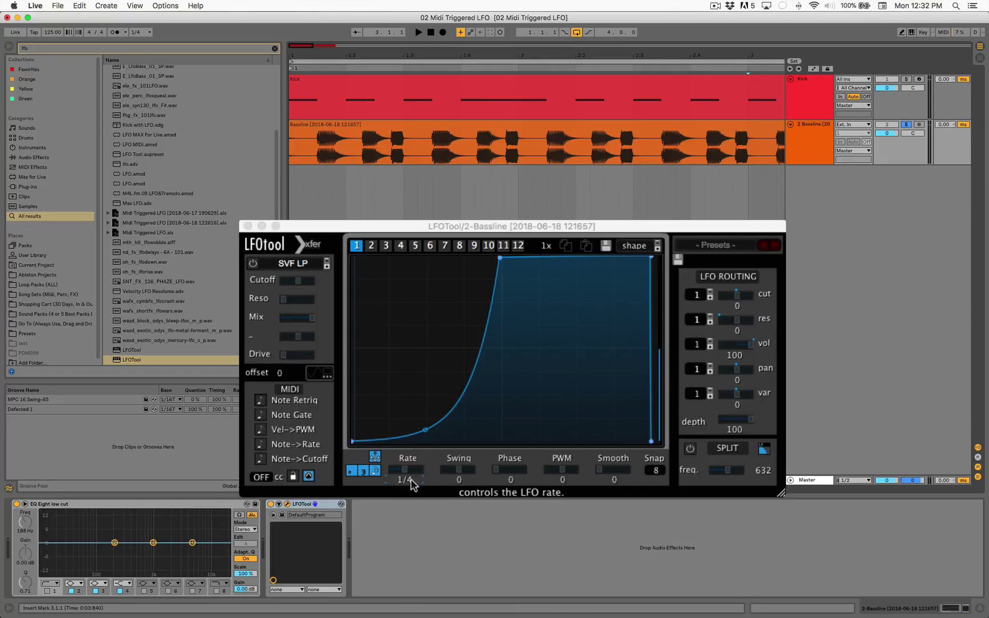
Step: Play the loop and flatten the lower part of the Bassline LFOTool curve
click(402, 227)
click(792, 132)
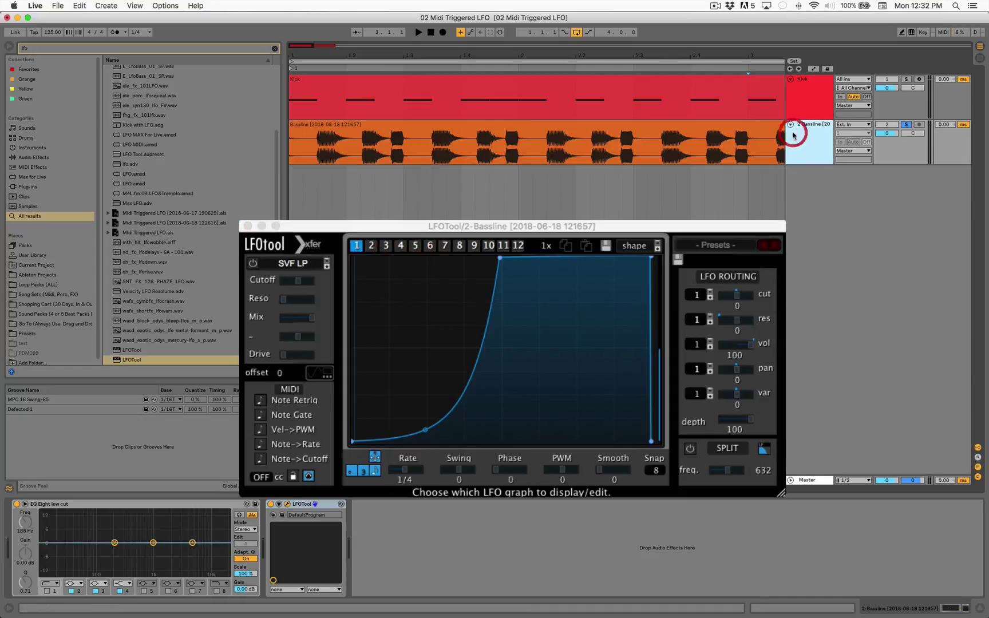
click(402, 227)
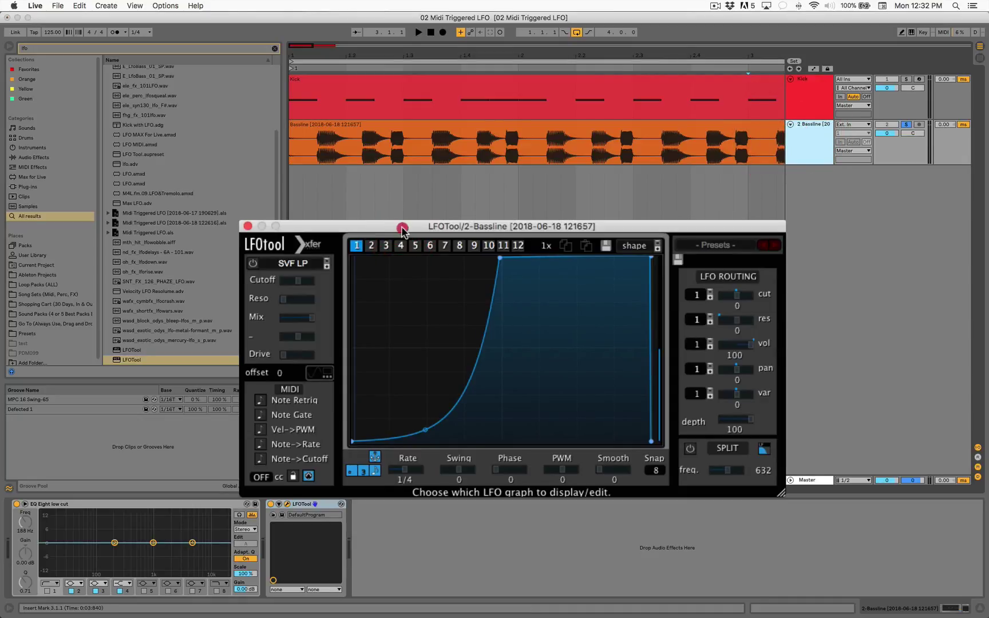
click(811, 149)
key(space)
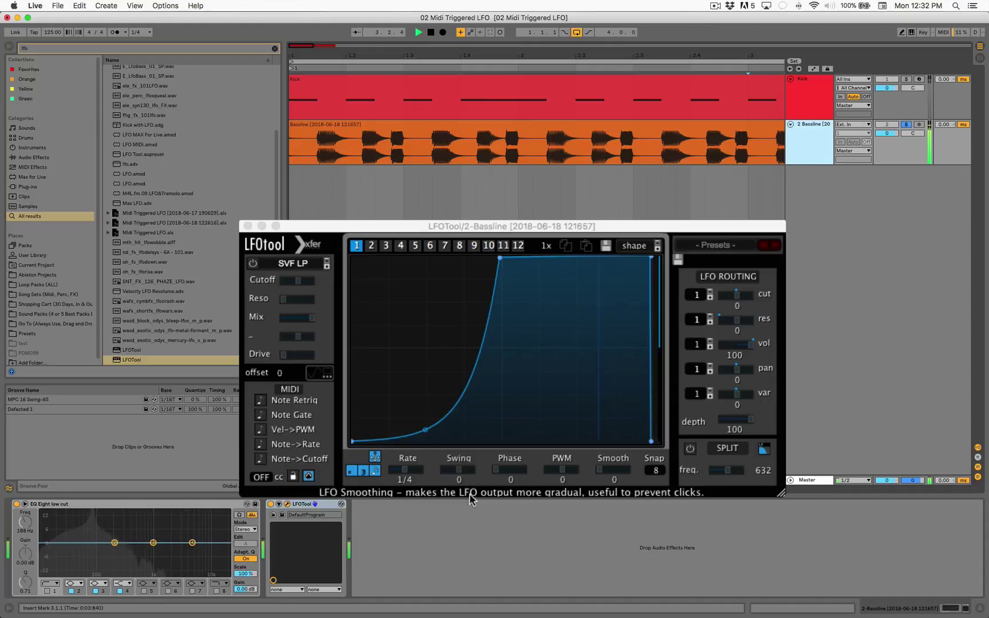
drag(426, 430, 426, 440)
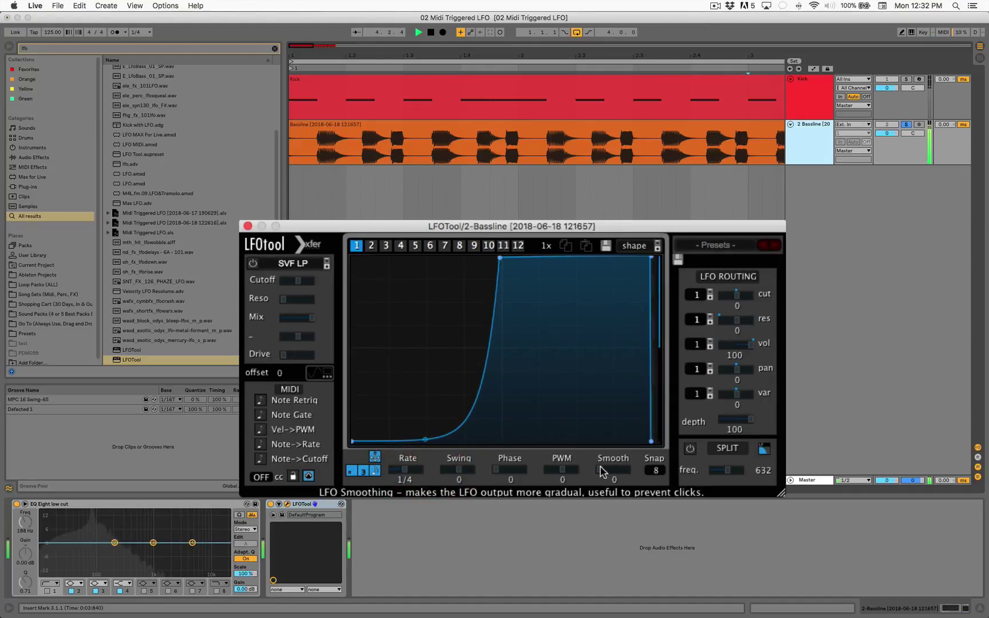
key(space)
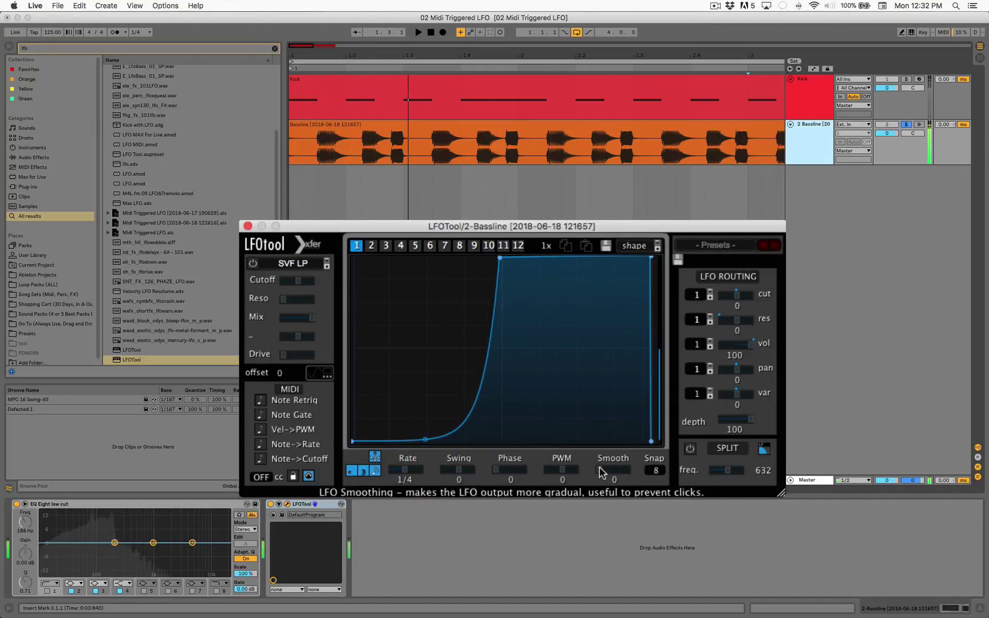
Step: Set LFOTool Smooth to 38, round the fall before cycle end, and shift the rise later
drag(599, 469, 655, 342)
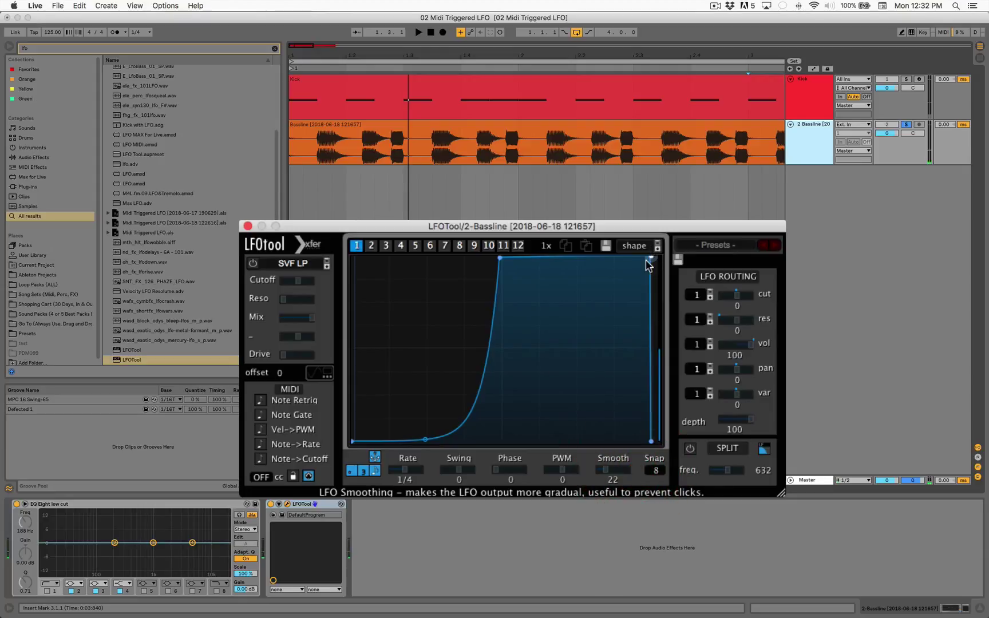
key(space)
drag(605, 469, 629, 468)
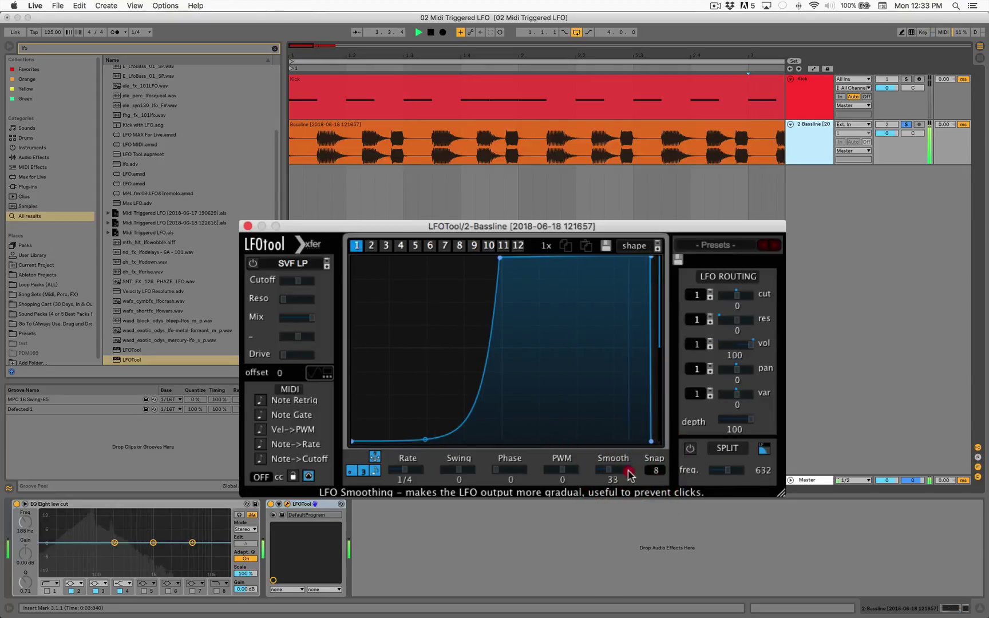
drag(650, 258, 634, 257)
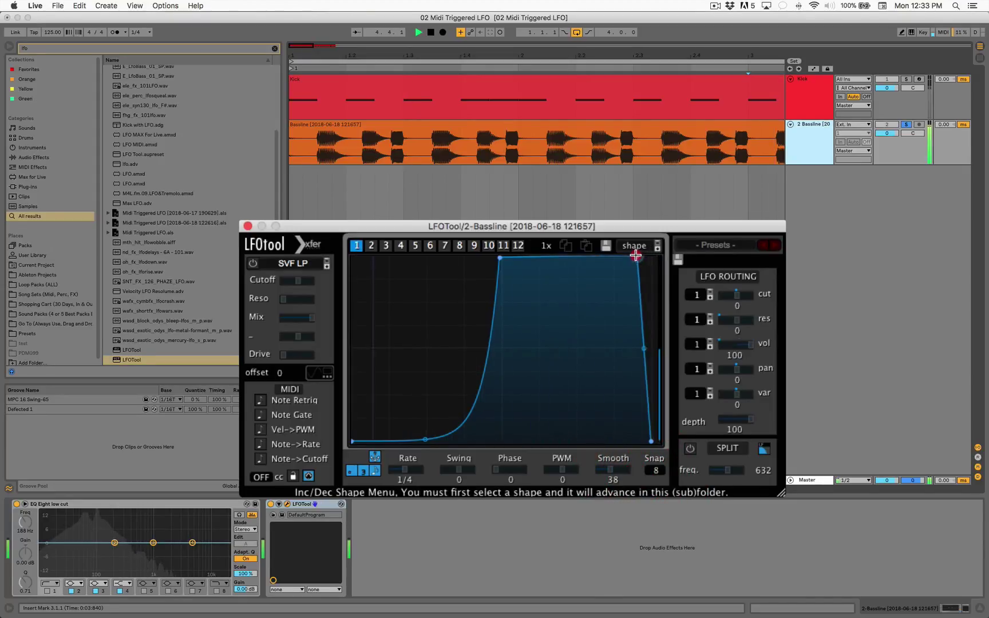
drag(644, 348, 670, 305)
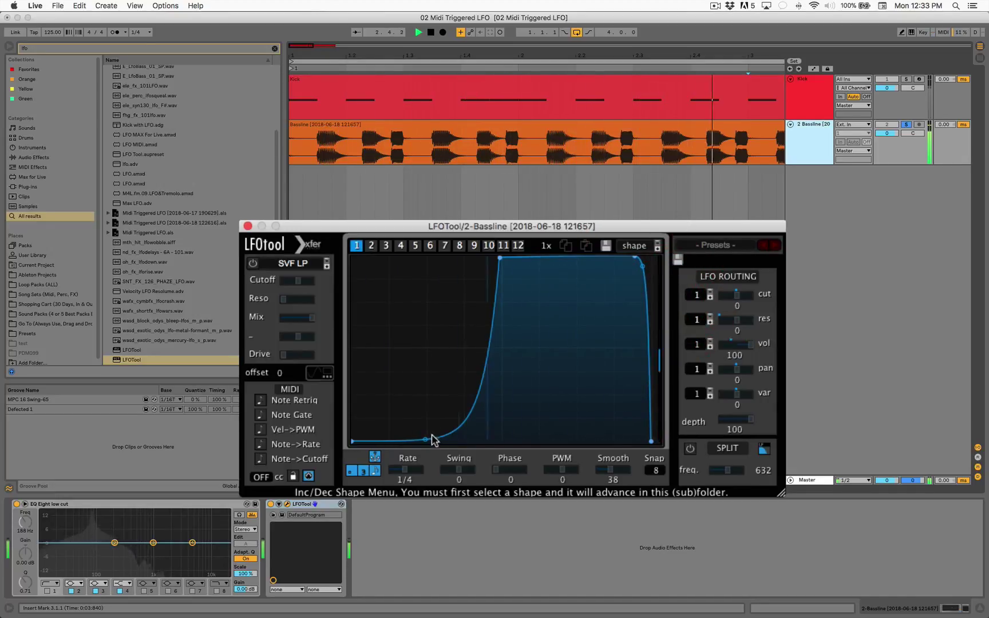
drag(499, 258, 502, 235)
key(space)
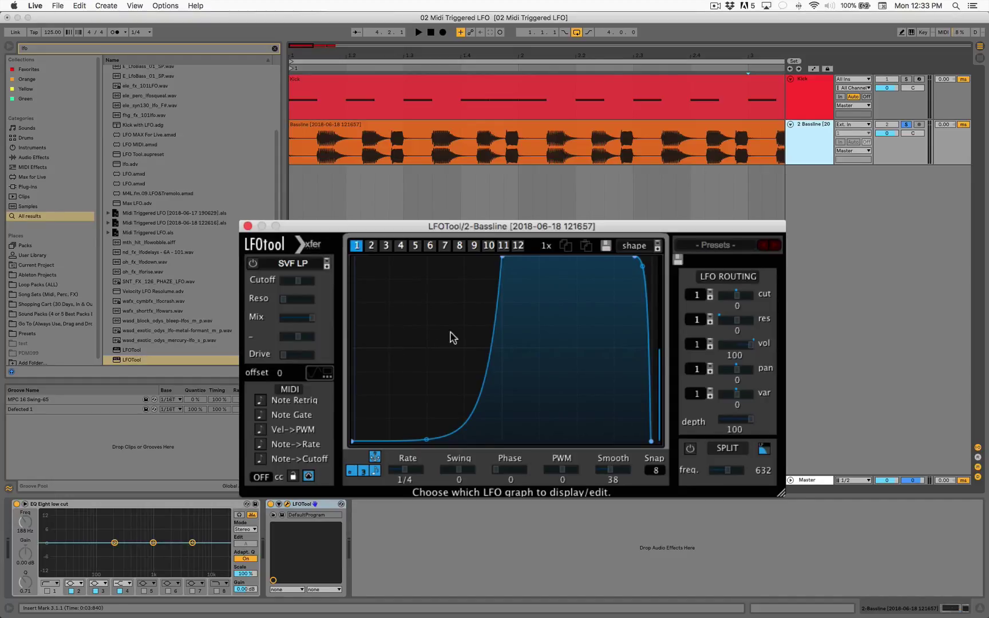
Step: Make the Bassline LFOTool rise steeper and later, then check the Kick and Bassline clips
drag(502, 258, 525, 254)
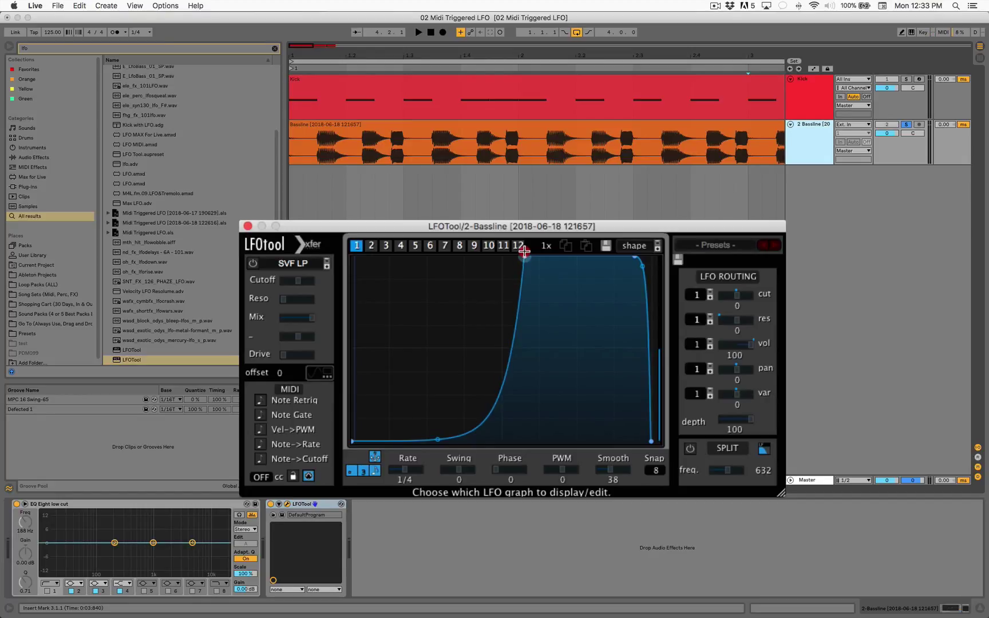
click(482, 87)
click(522, 124)
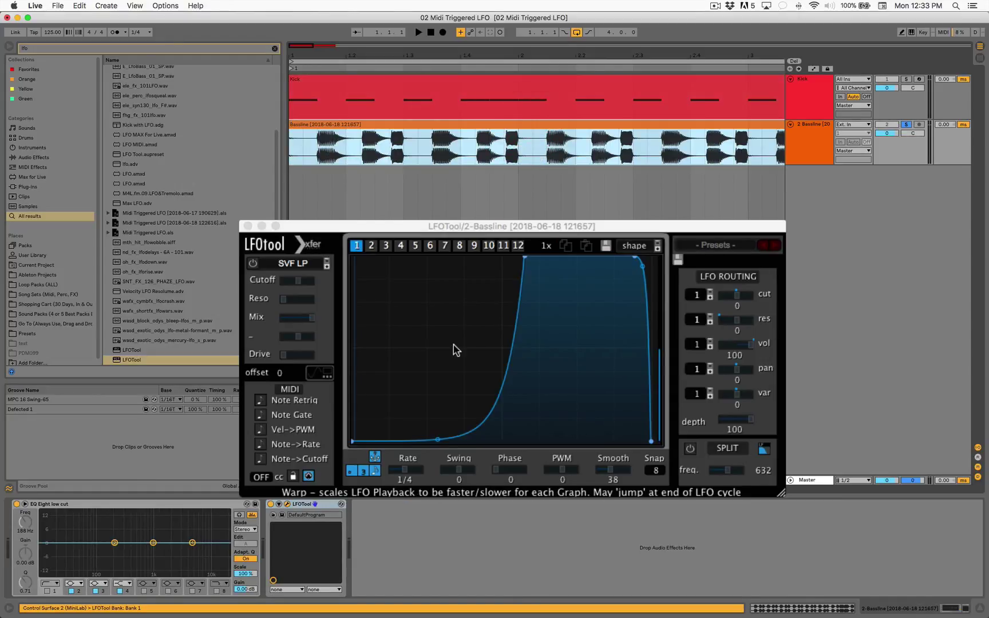
click(502, 158)
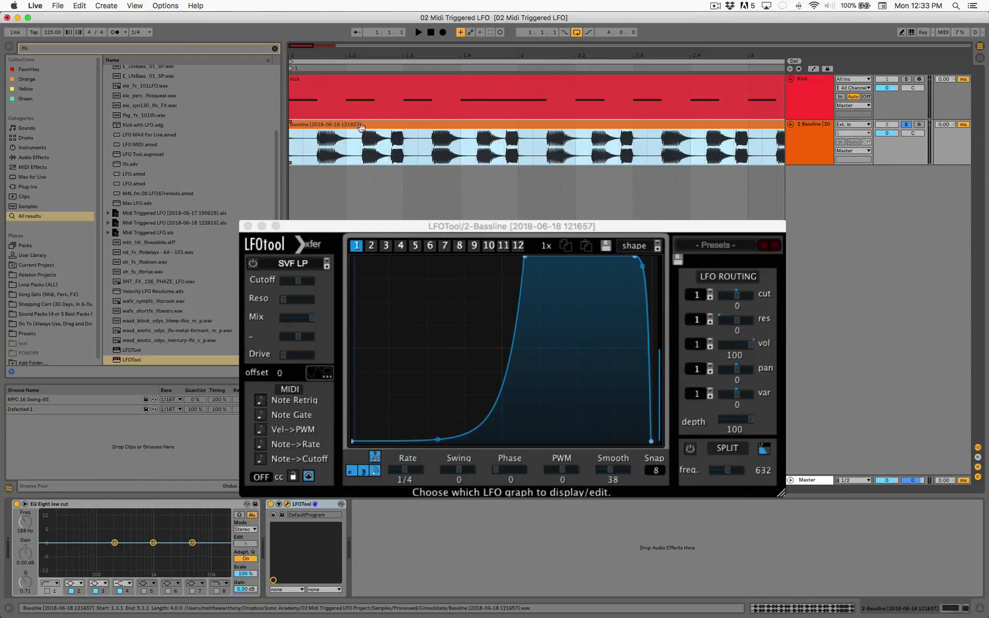
click(376, 82)
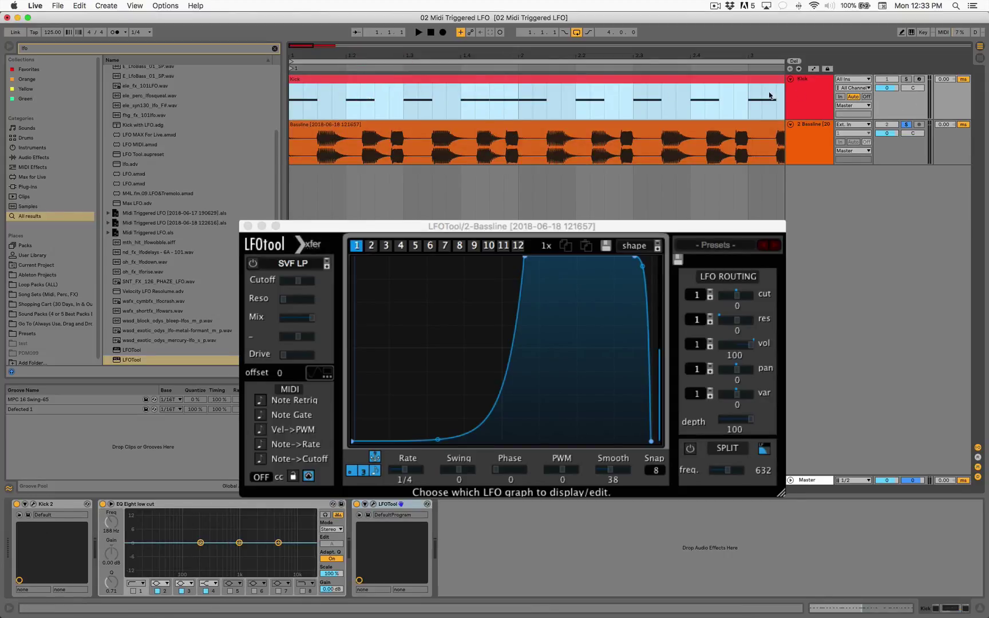
click(318, 80)
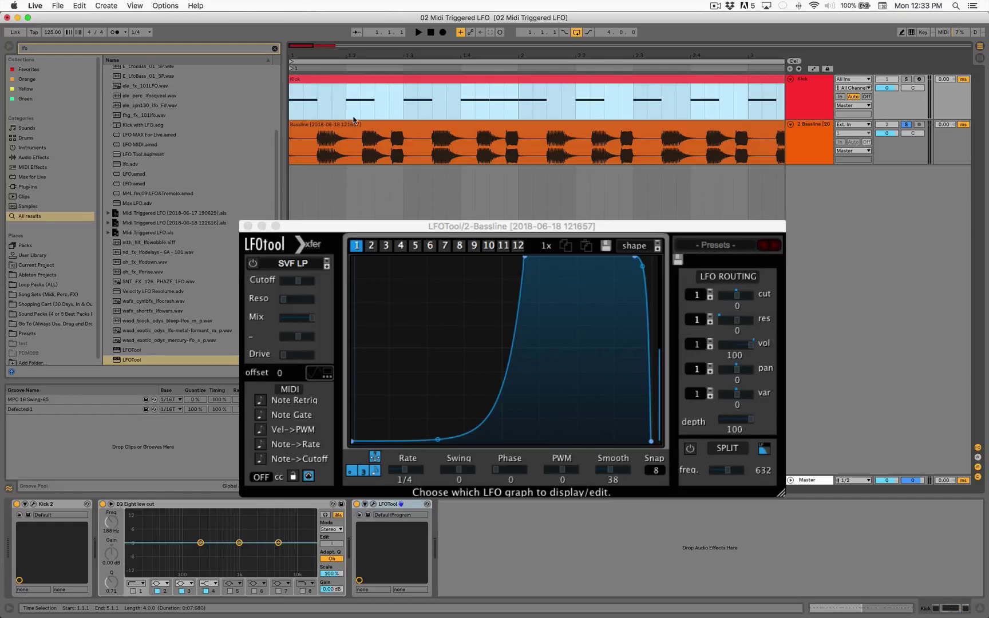
click(394, 229)
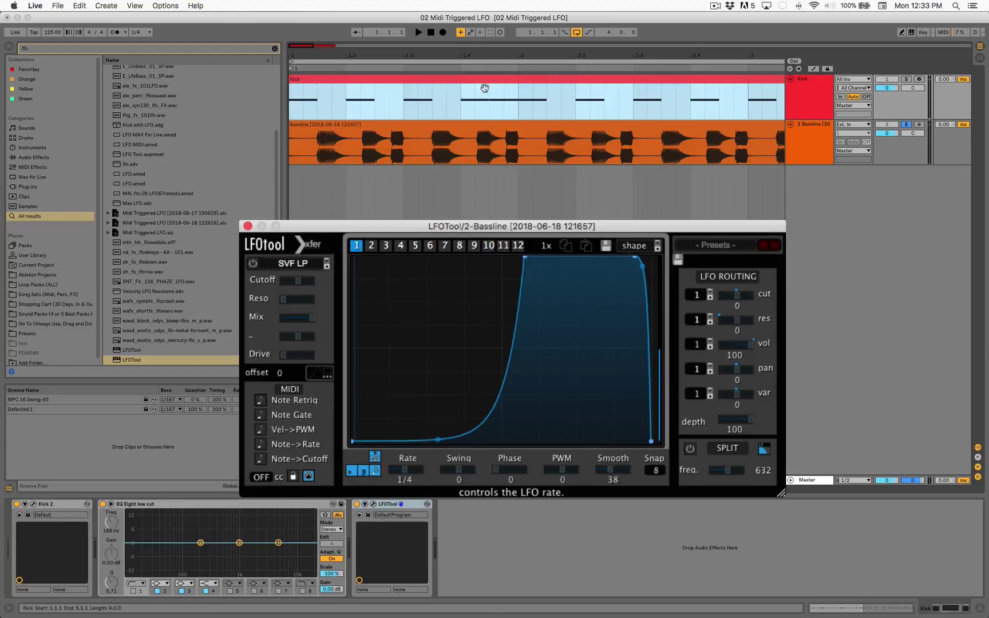
Step: Solo only the Kick track and start playback
click(805, 85)
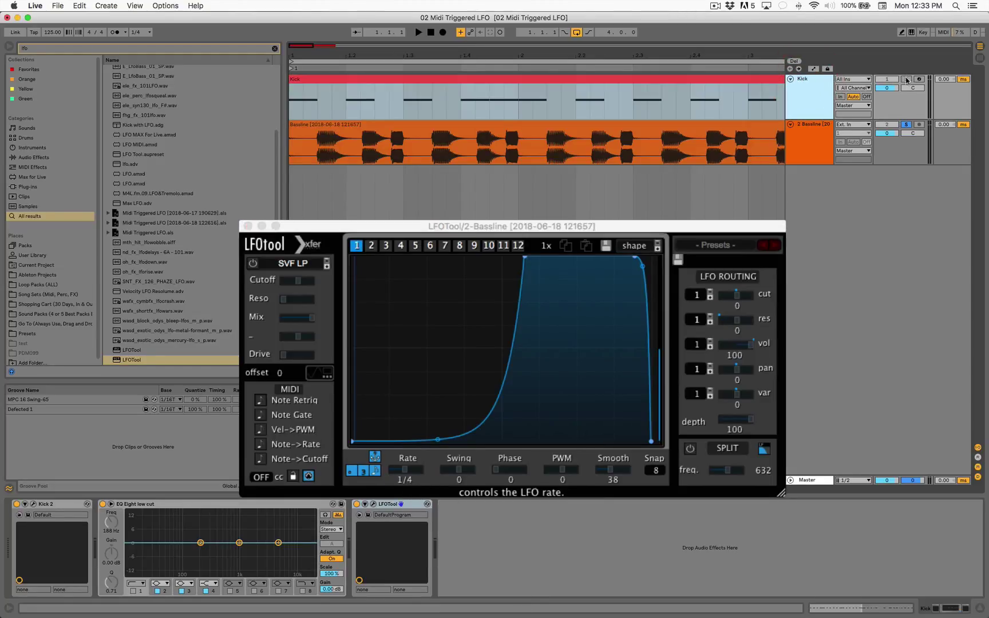
click(906, 79)
click(802, 82)
key(space)
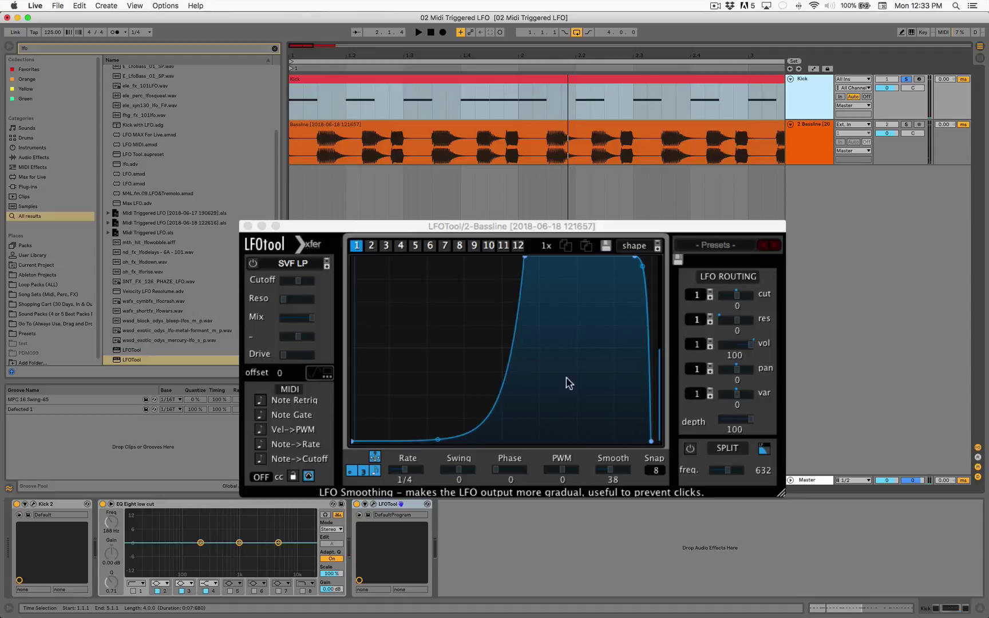
Step: Bring the LFOTool window forward and look through the Kick and Bassline clips' devices
click(409, 228)
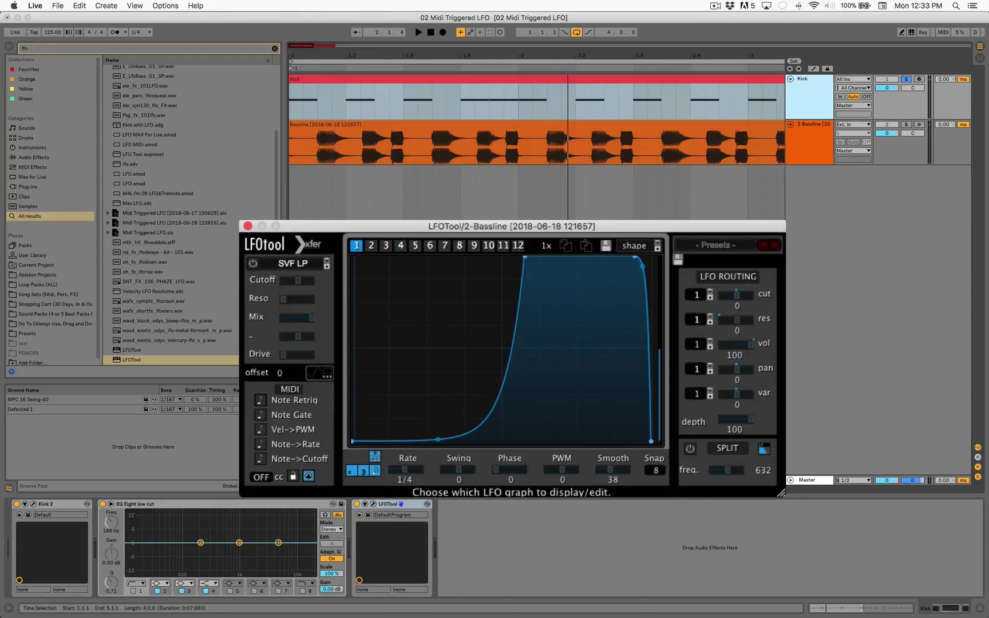
click(363, 79)
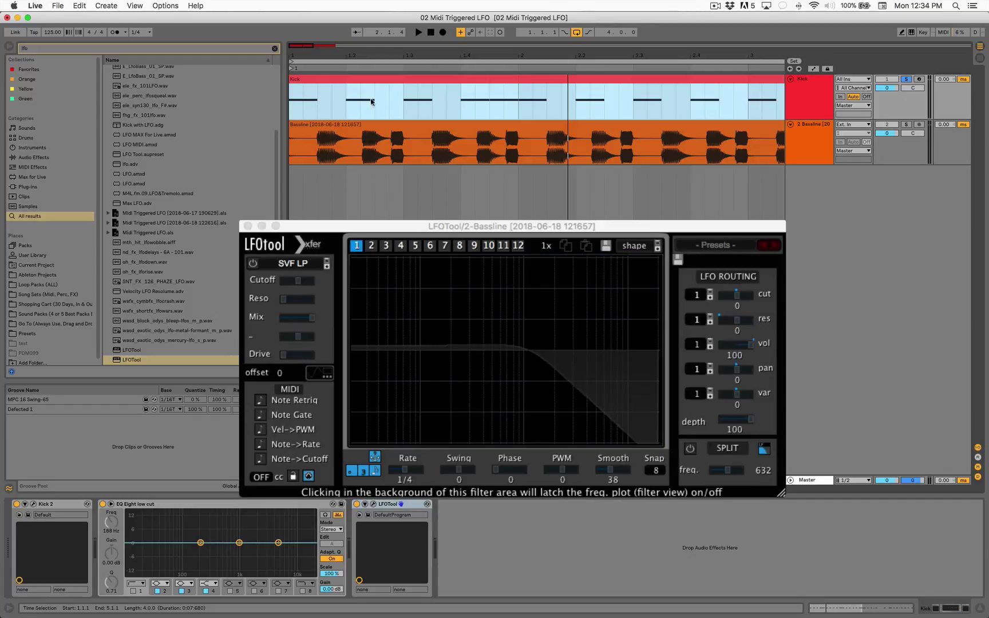
click(389, 78)
click(438, 134)
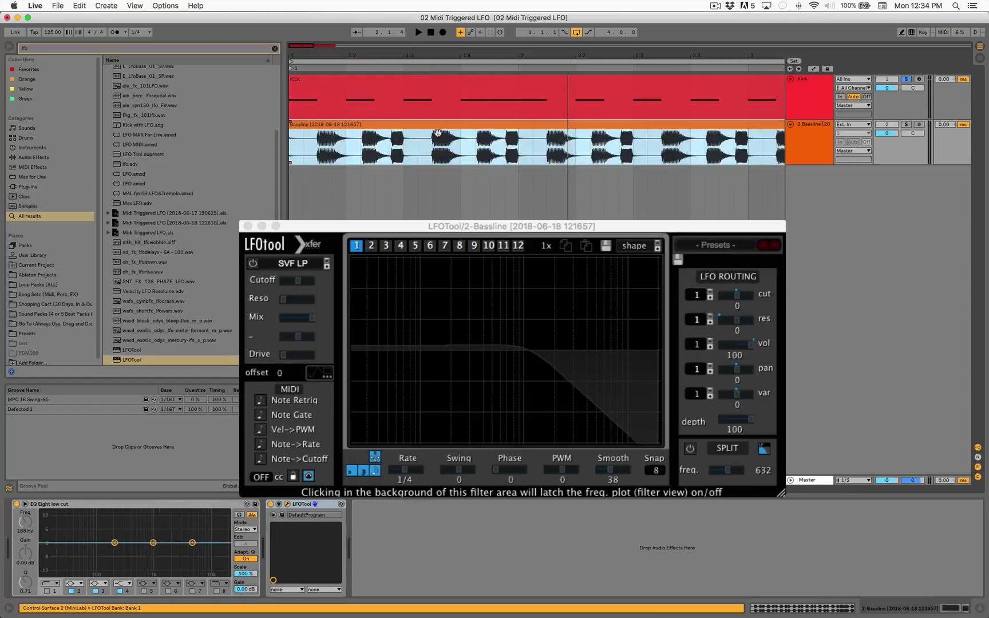
click(439, 92)
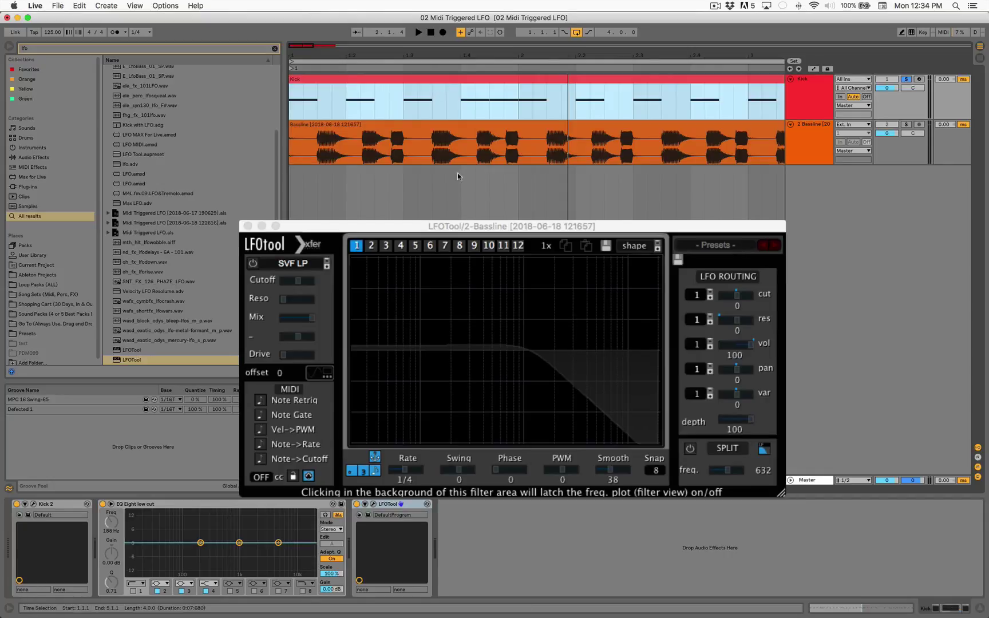
Step: Solo the Bassline instead of the Kick, play it briefly from 1.4.2, then select the Kick track
click(475, 146)
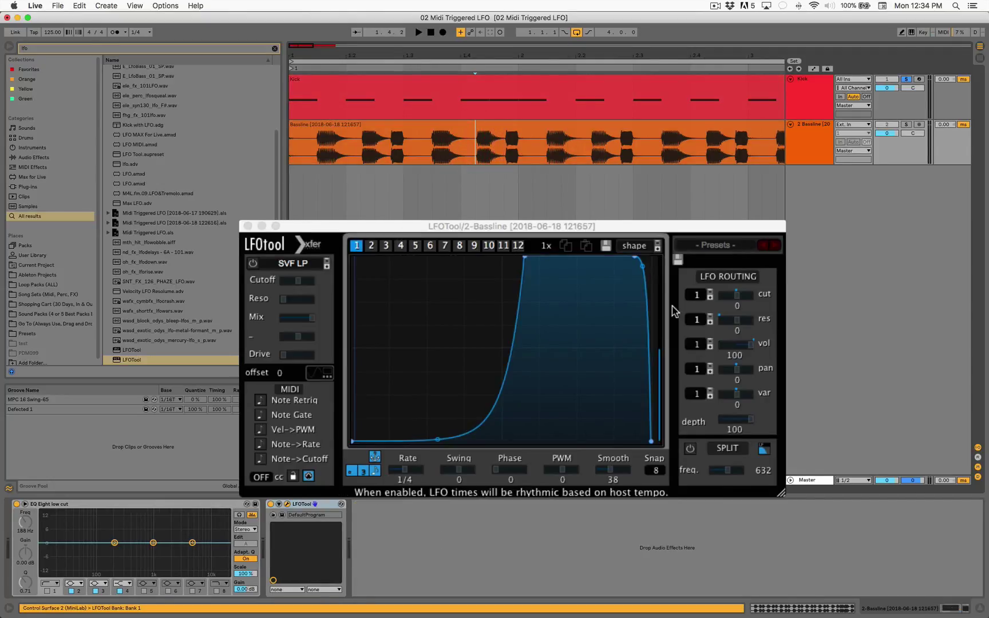
click(906, 125)
key(space)
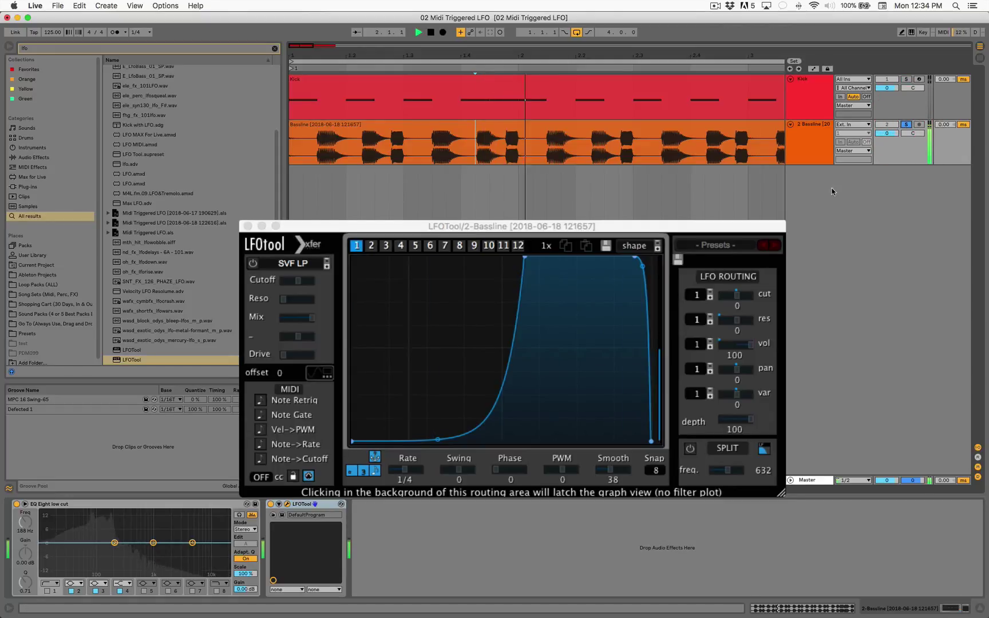
key(space)
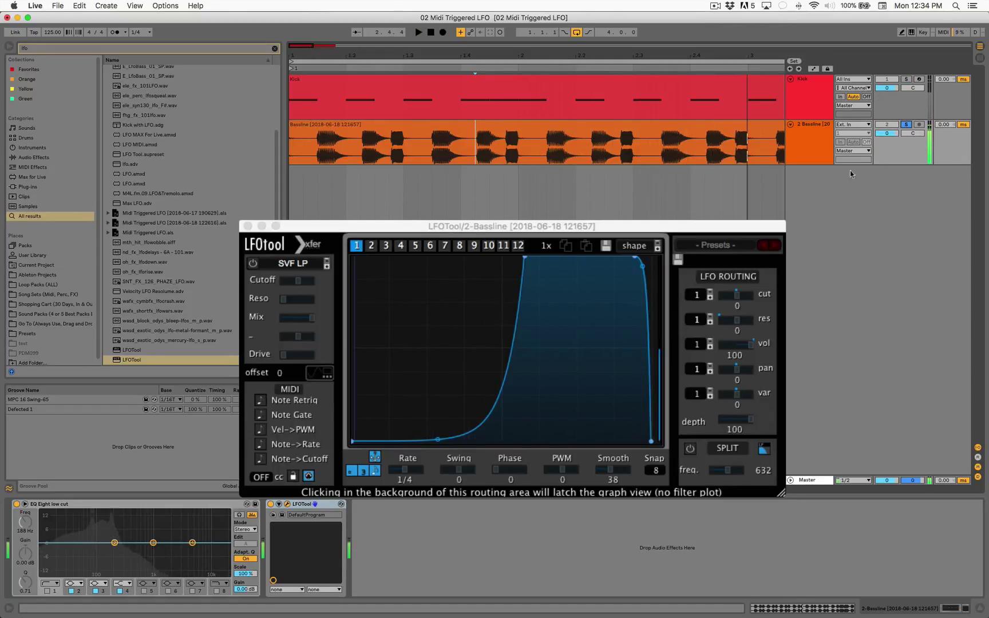
click(814, 92)
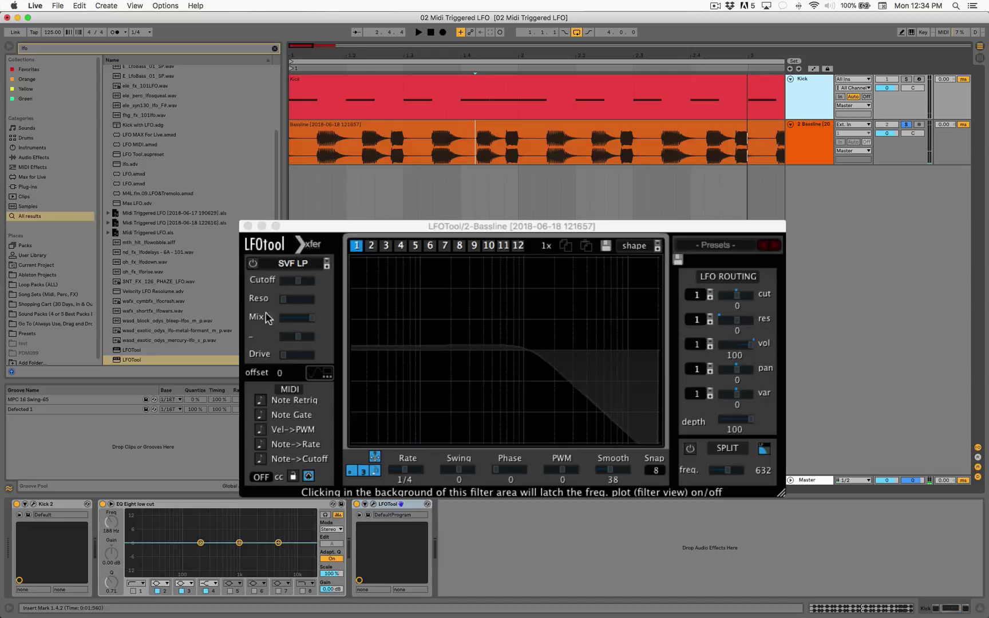
Step: Open and close the Kick 2 instrument window, then select Kick 2 to group into an Instrument Rack
click(376, 82)
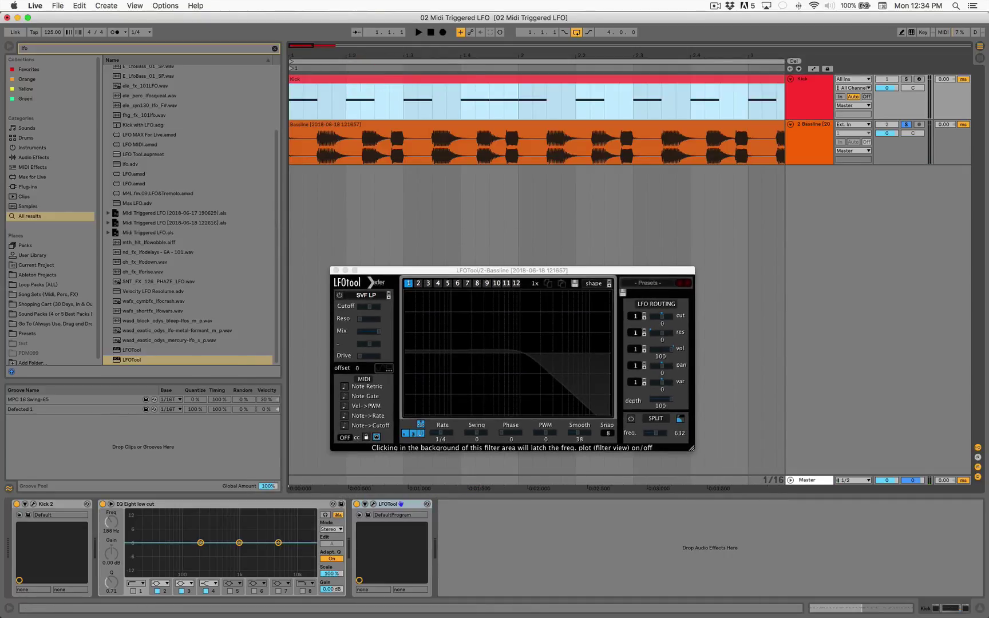
click(33, 504)
drag(448, 288, 336, 126)
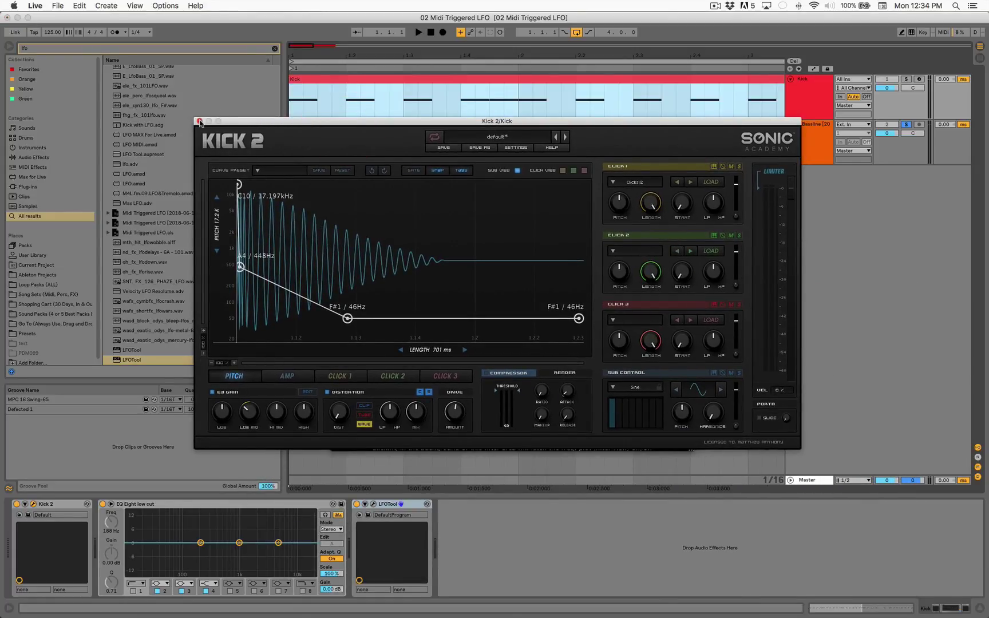
click(200, 122)
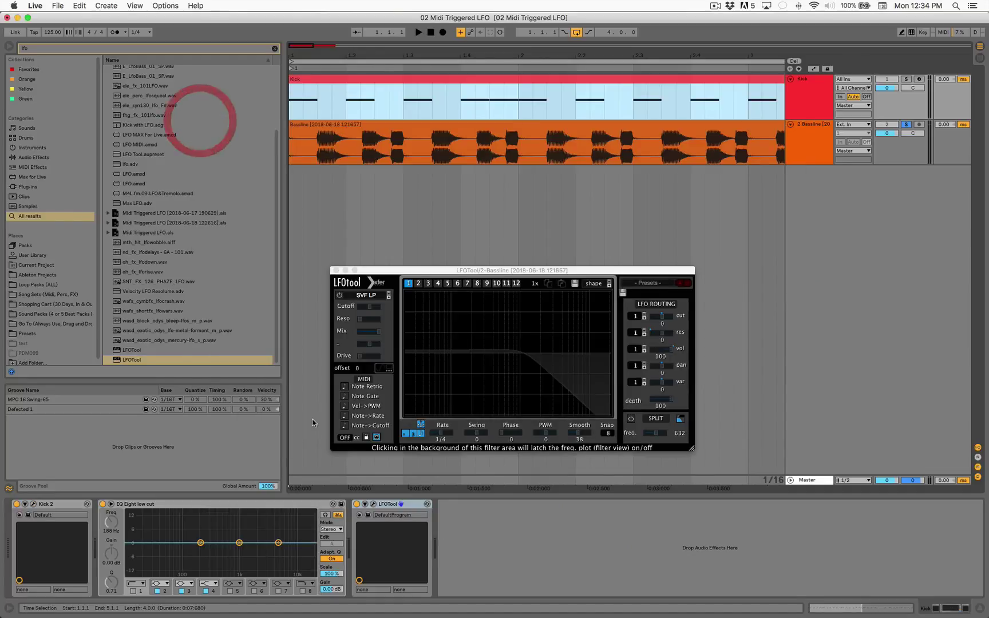
click(69, 505)
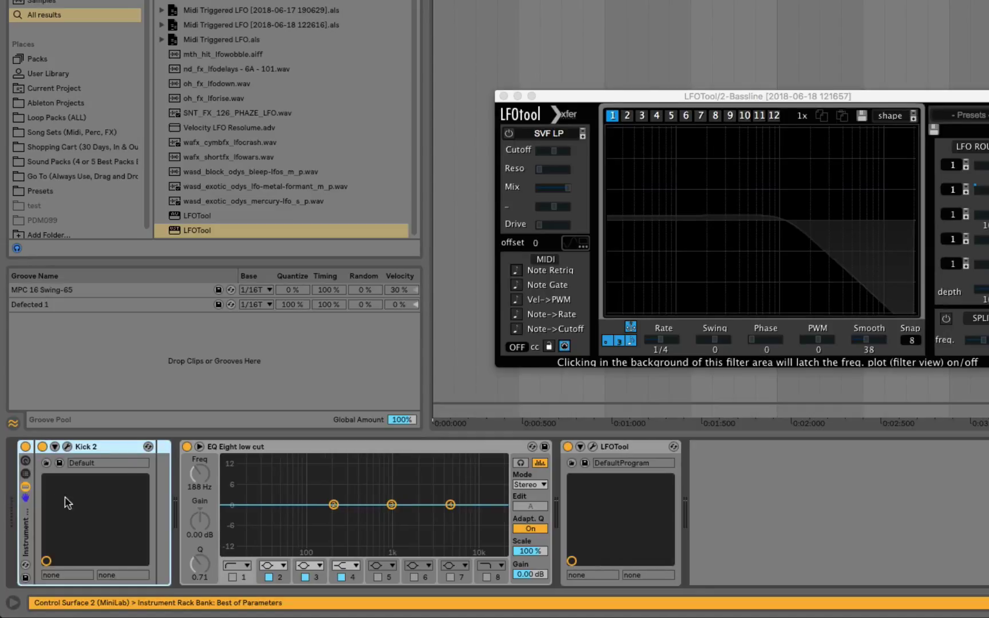
Step: Show the rack's chain list and drag External Instrument from the browser's Instruments into it
click(25, 473)
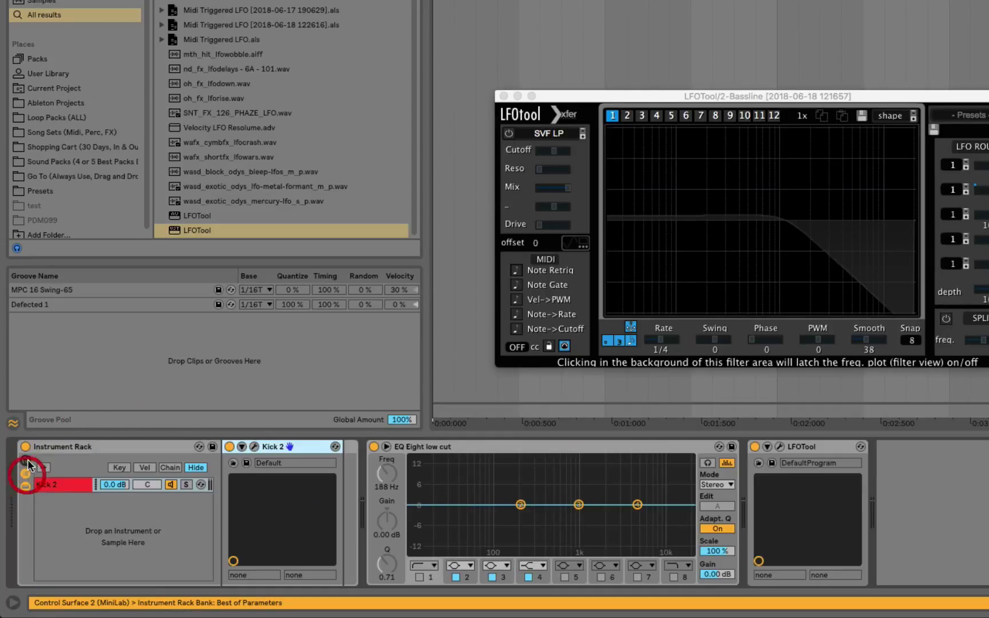
click(114, 449)
click(110, 546)
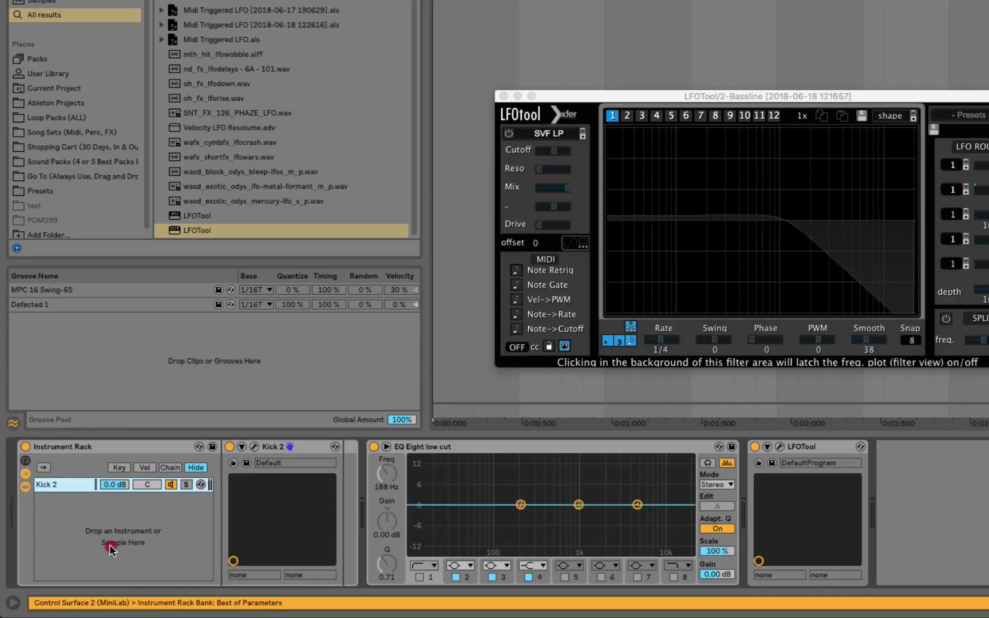
click(304, 447)
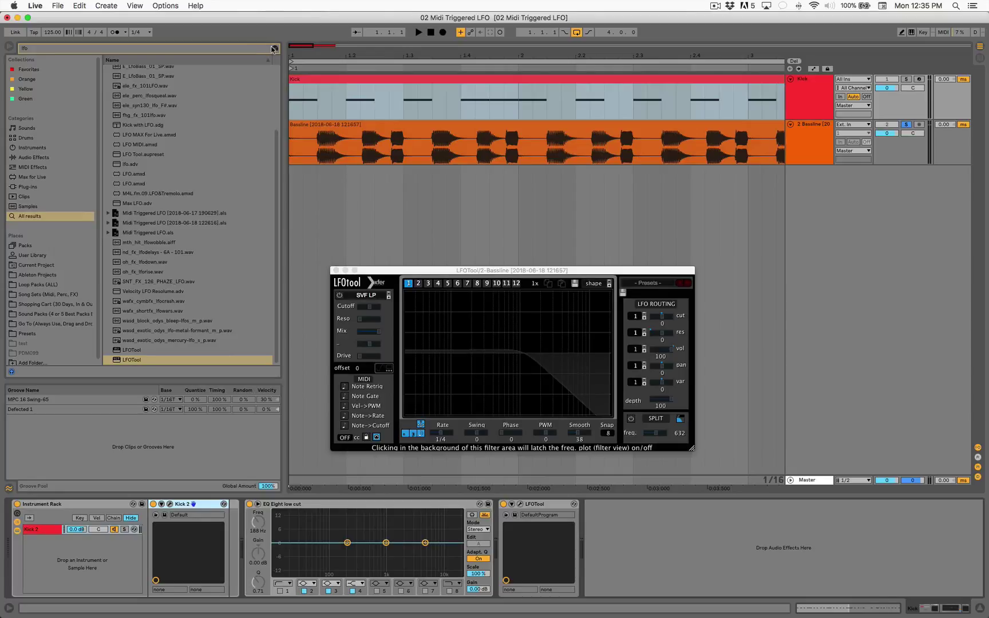
click(273, 49)
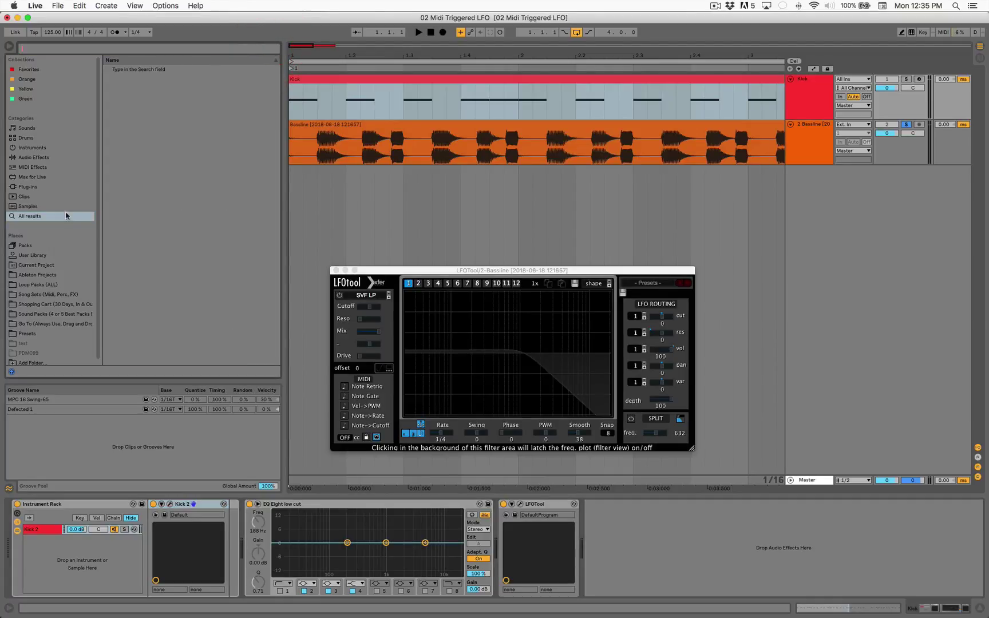
click(50, 148)
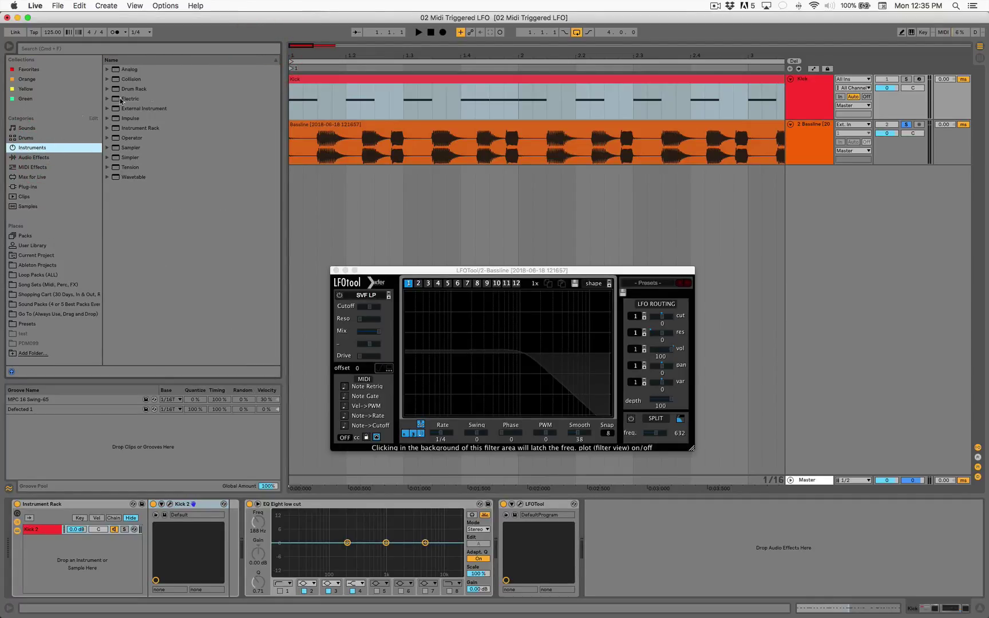
drag(148, 110, 156, 155)
drag(138, 590, 86, 572)
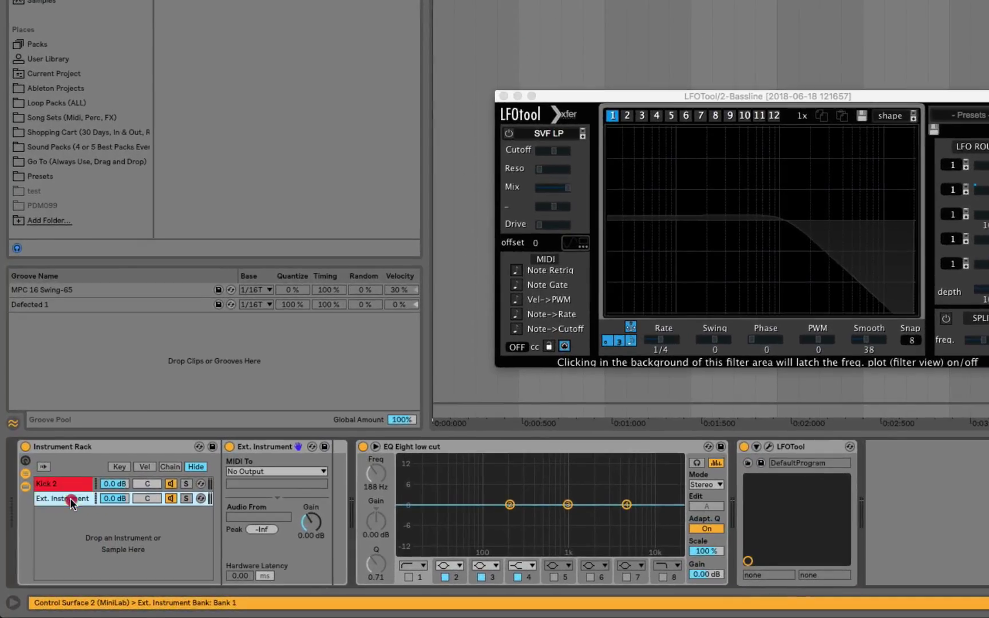
Step: Set the Ext. Instrument chain's MIDI To destination to 2-Bassline / 1-LFOTool
click(47, 537)
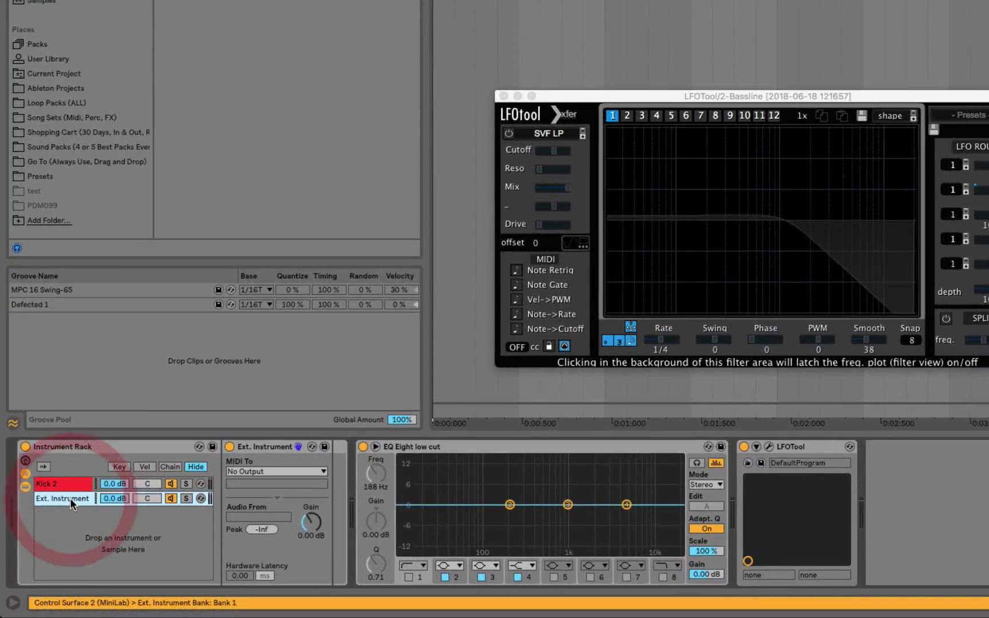
click(268, 446)
click(286, 470)
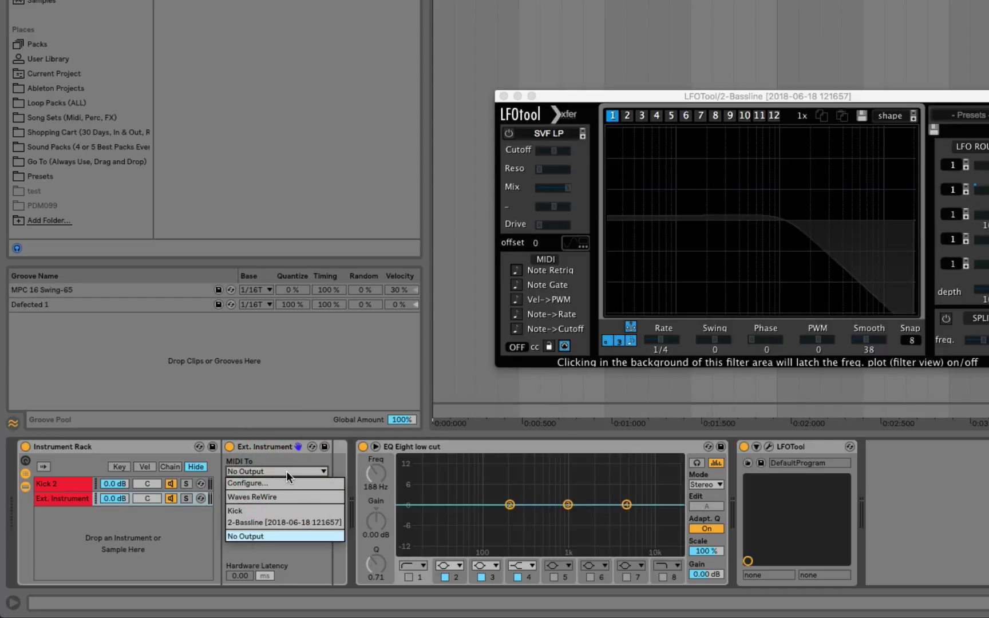
click(260, 520)
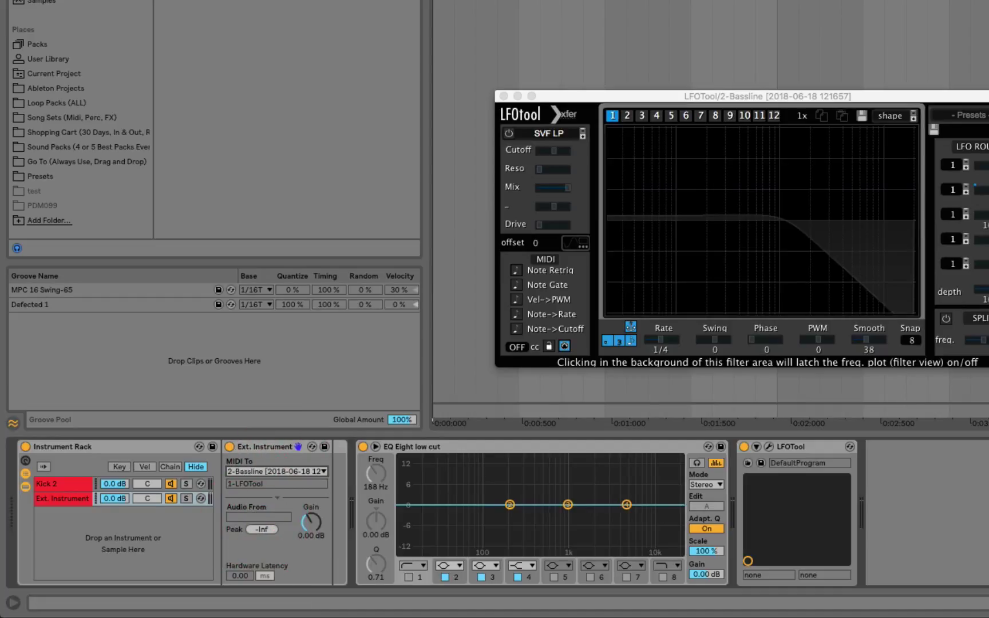
click(293, 470)
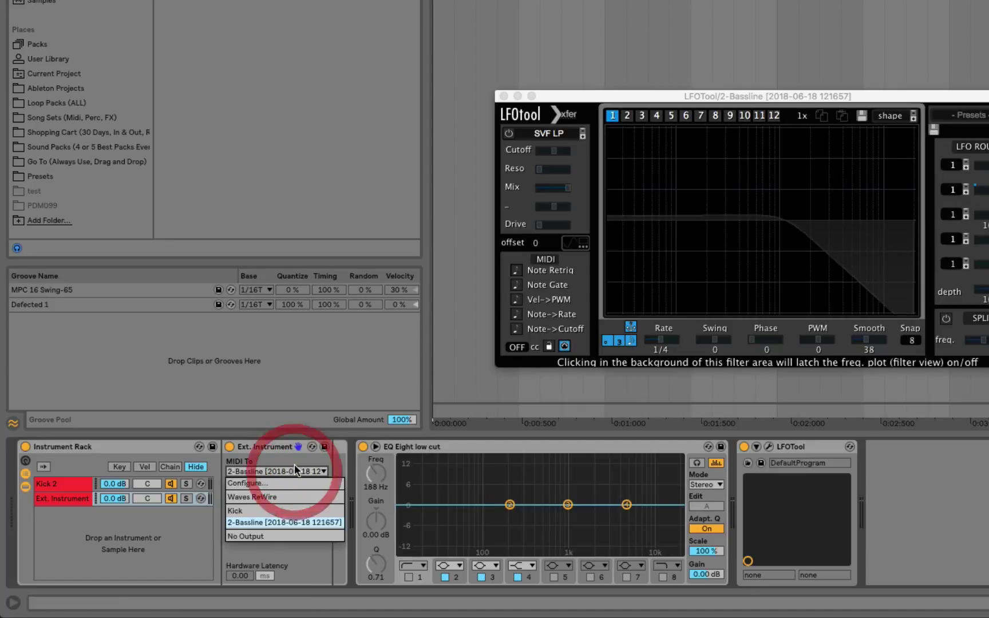
key(Escape)
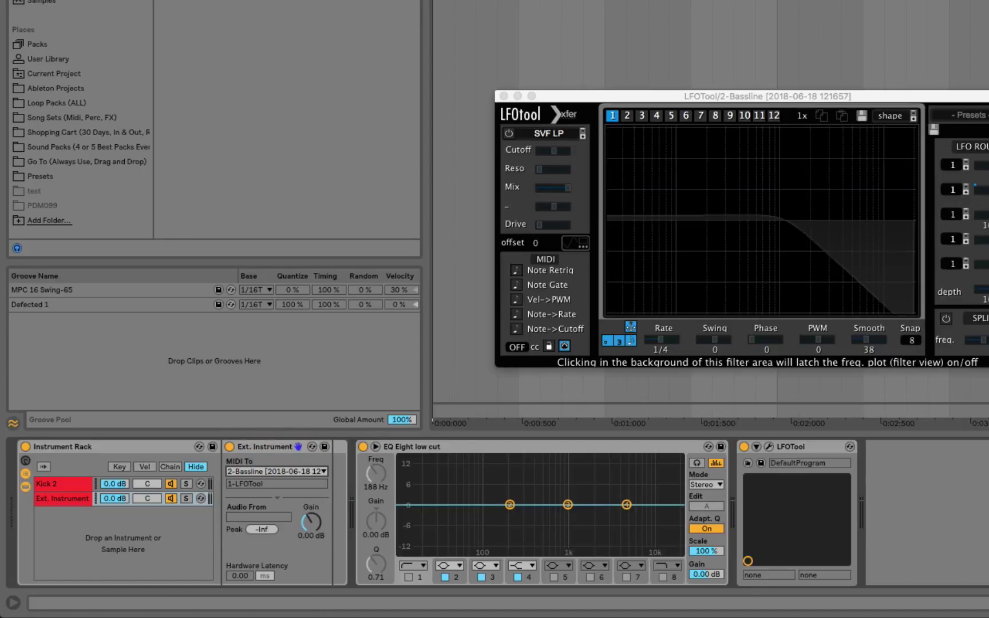
key(Delete)
click(460, 446)
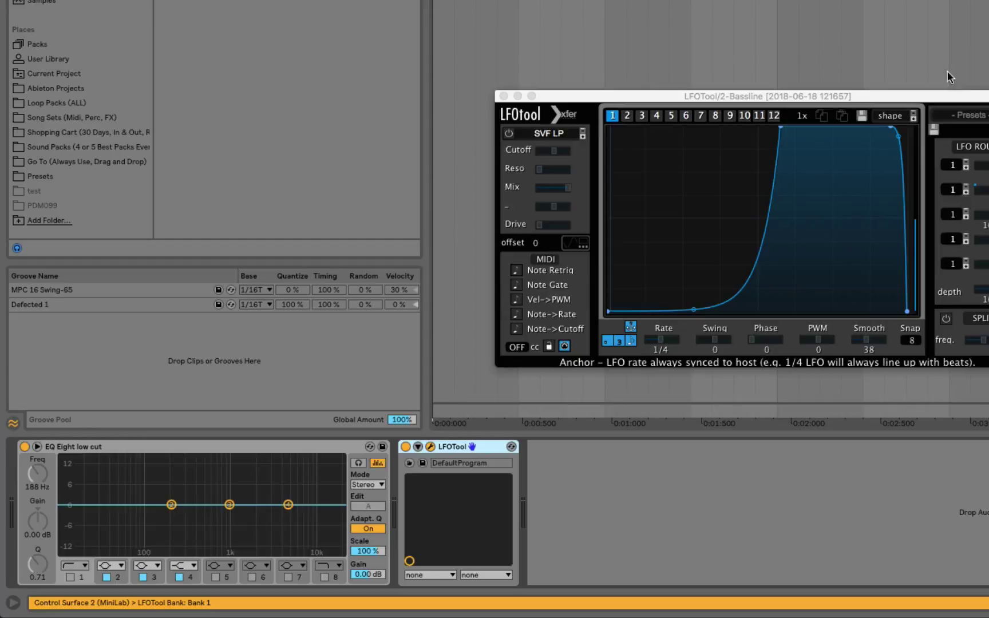
key(super+z)
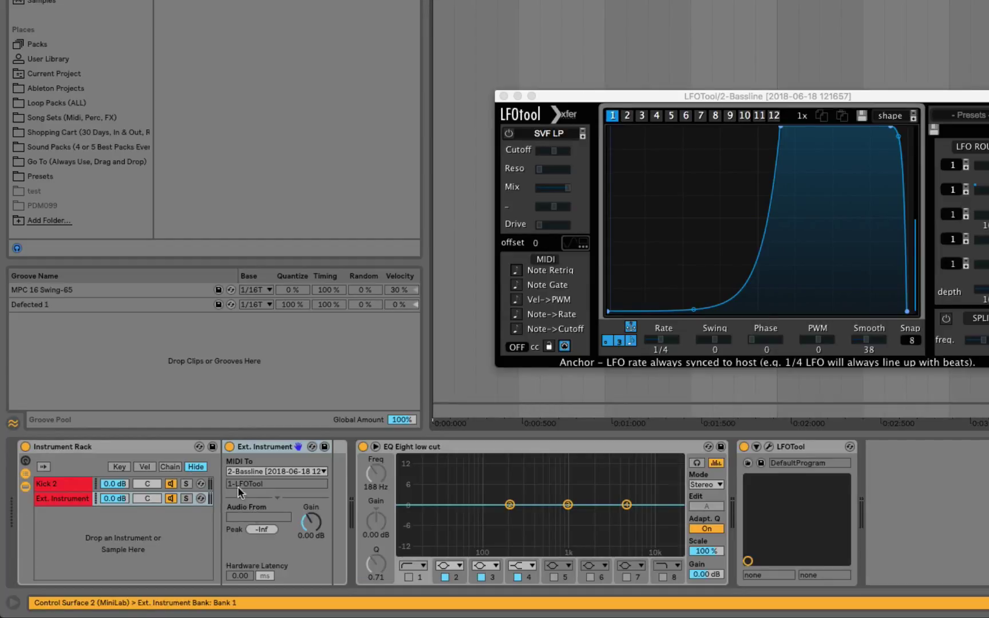
Step: Rename the External Instrument chain 'Bassline' and colour it orange
click(72, 499)
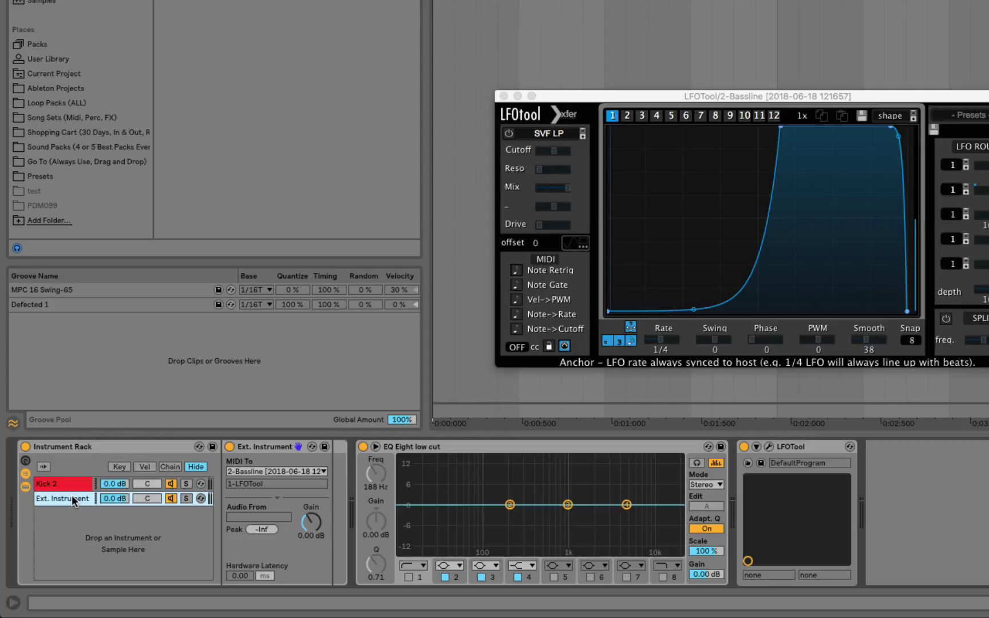
key(super+r)
text(Ba)
right_click(72, 495)
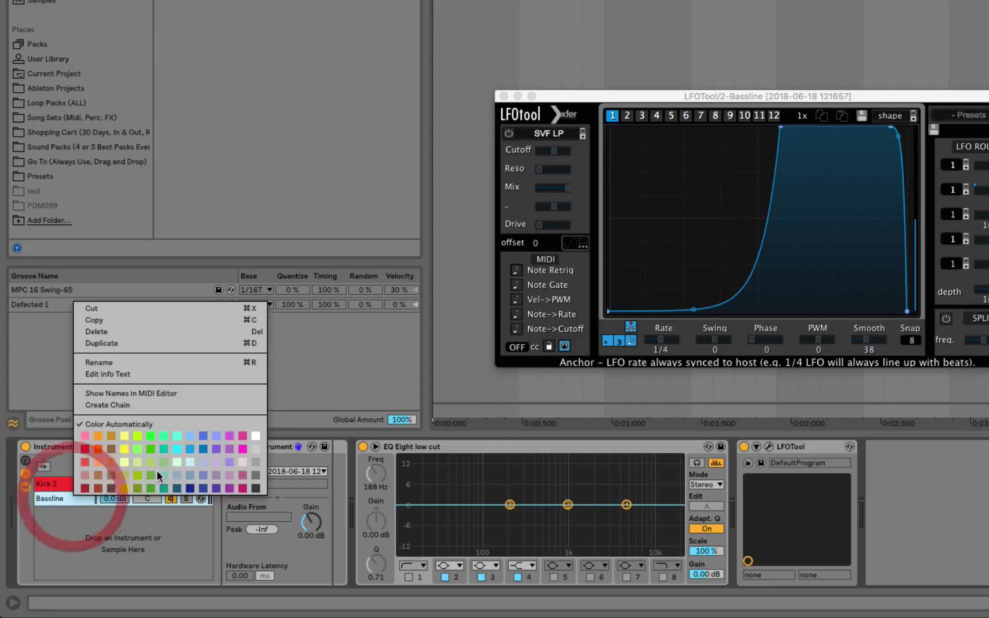
click(103, 452)
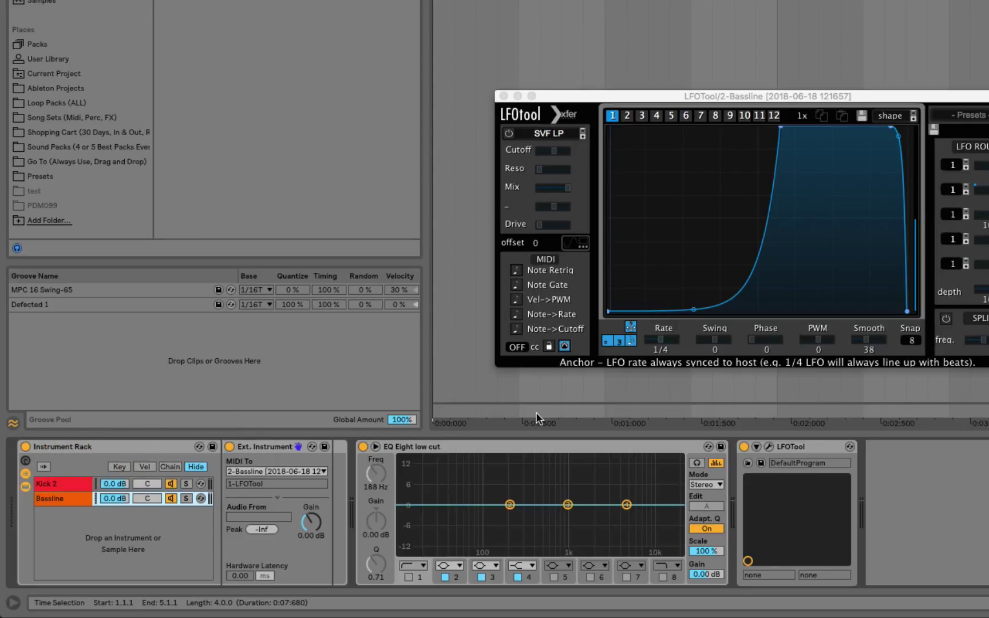
click(73, 541)
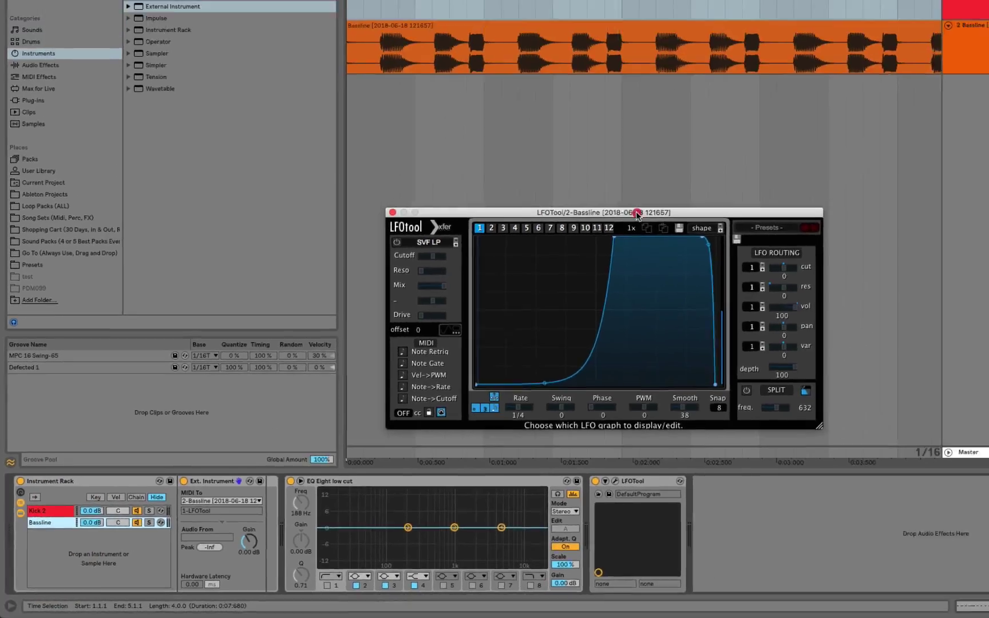
click(809, 93)
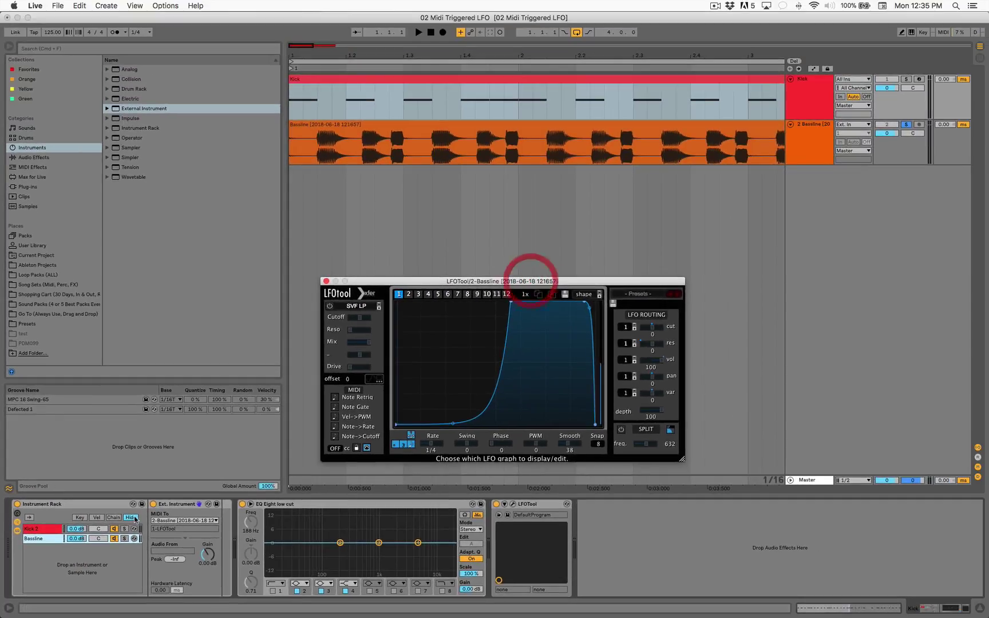
Step: Confirm the rack's Bassline chain still sends its MIDI to the Bassline track
click(461, 83)
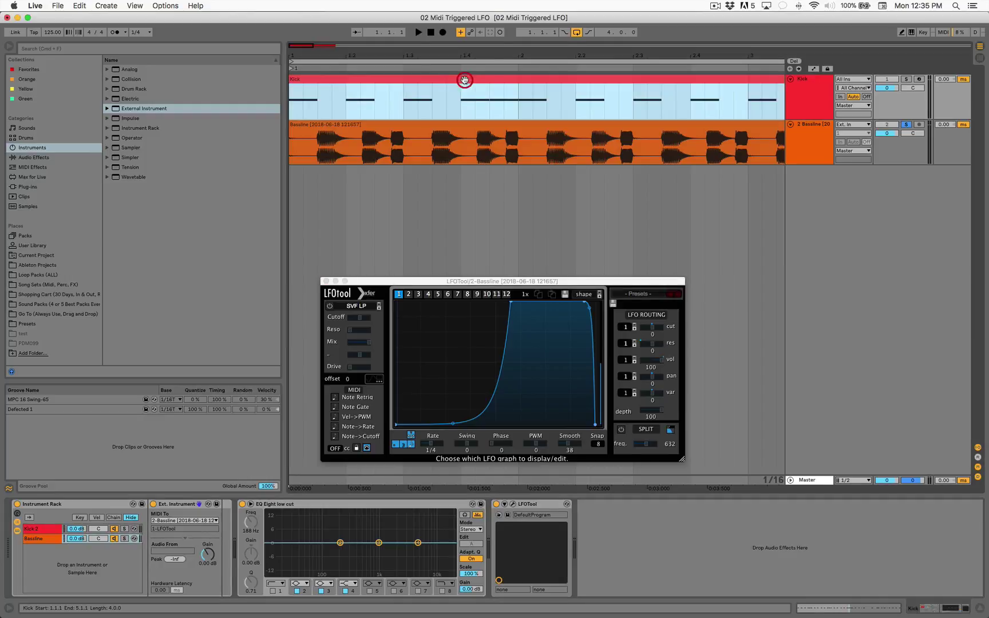
click(40, 539)
click(185, 504)
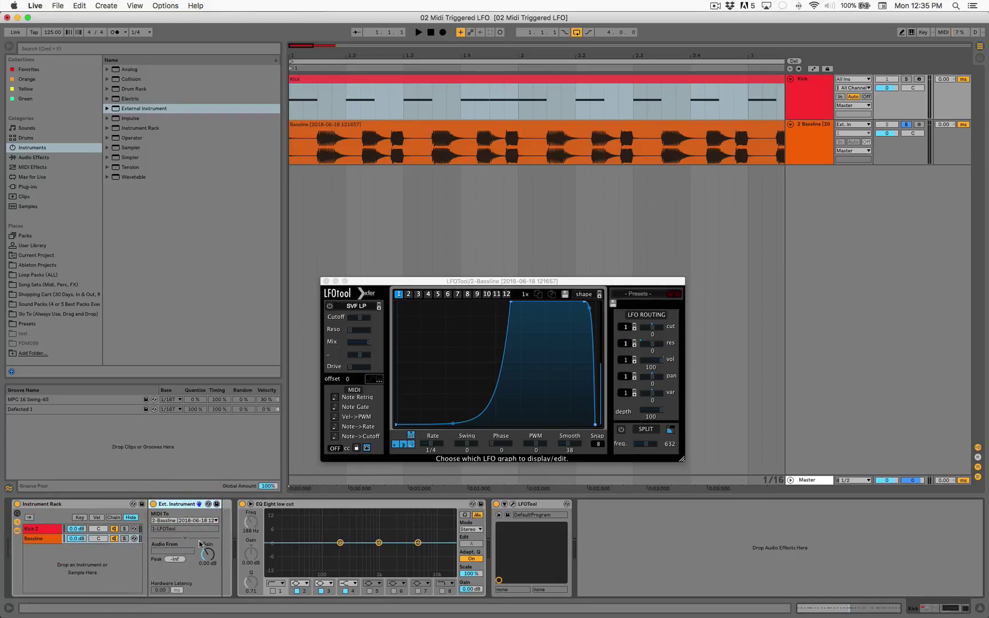
click(168, 524)
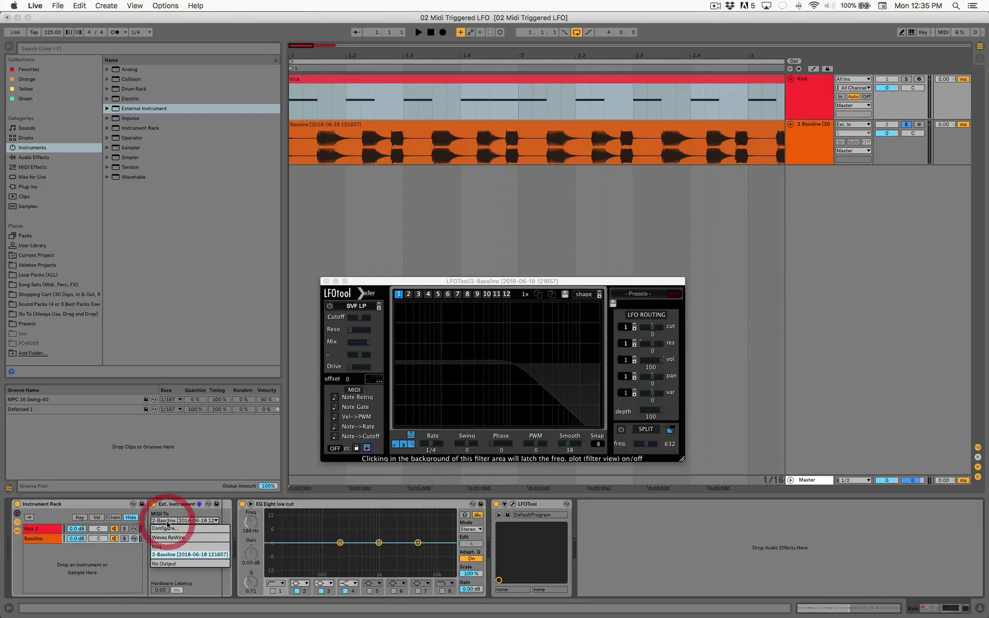
click(175, 558)
Step: Enable Note Retrig in the Bassline's LFOTool and audition the ducking with a short playback
click(818, 134)
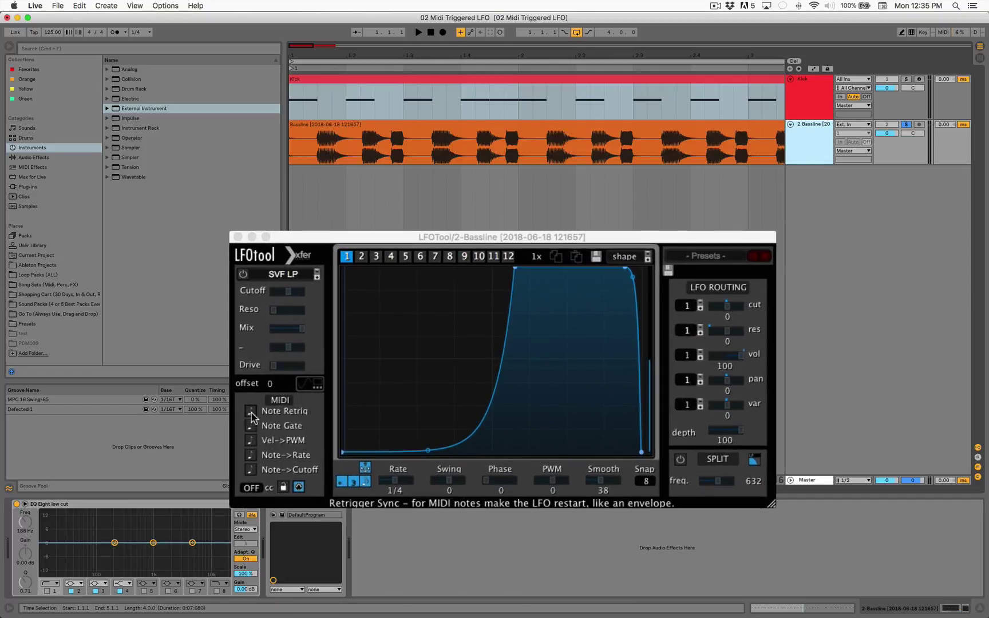
click(251, 411)
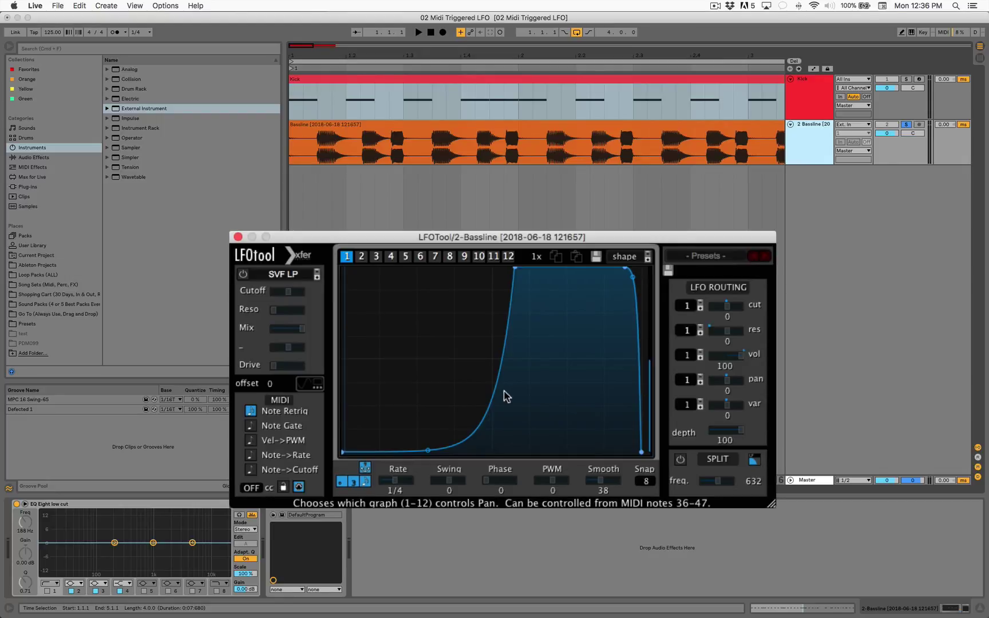
click(422, 80)
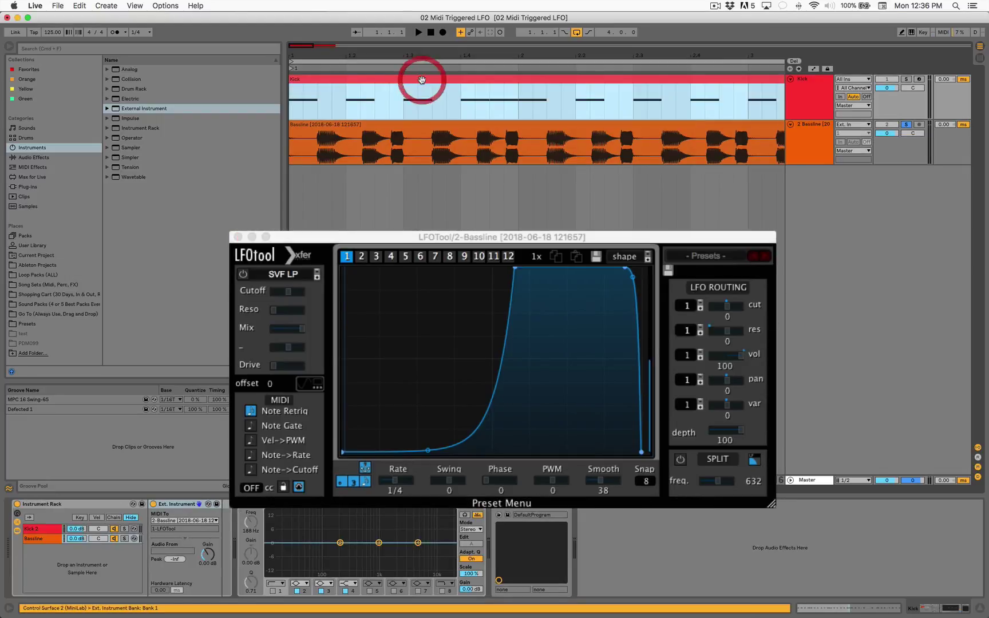
click(810, 127)
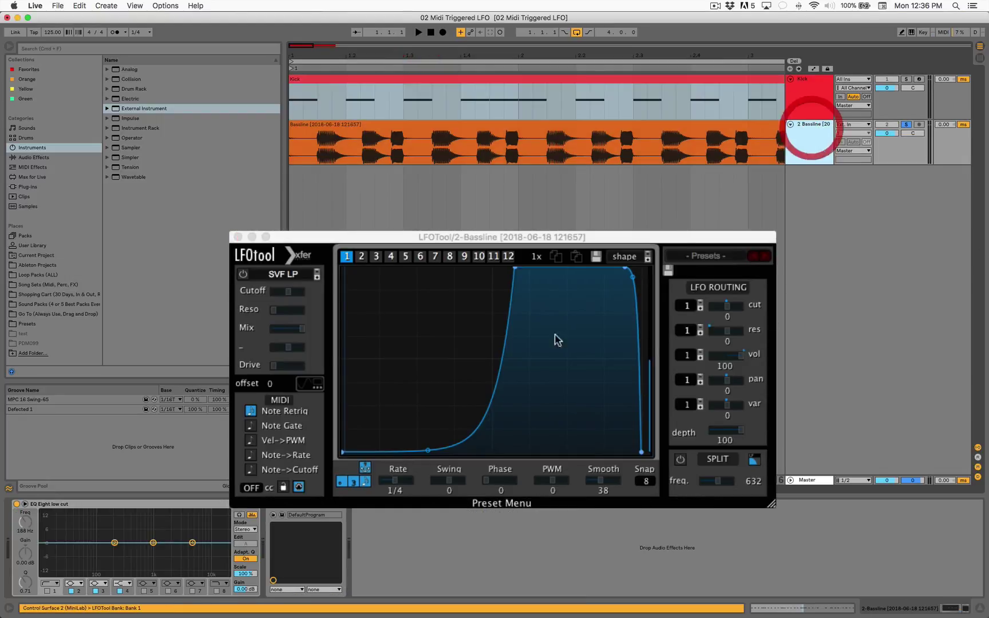
key(space)
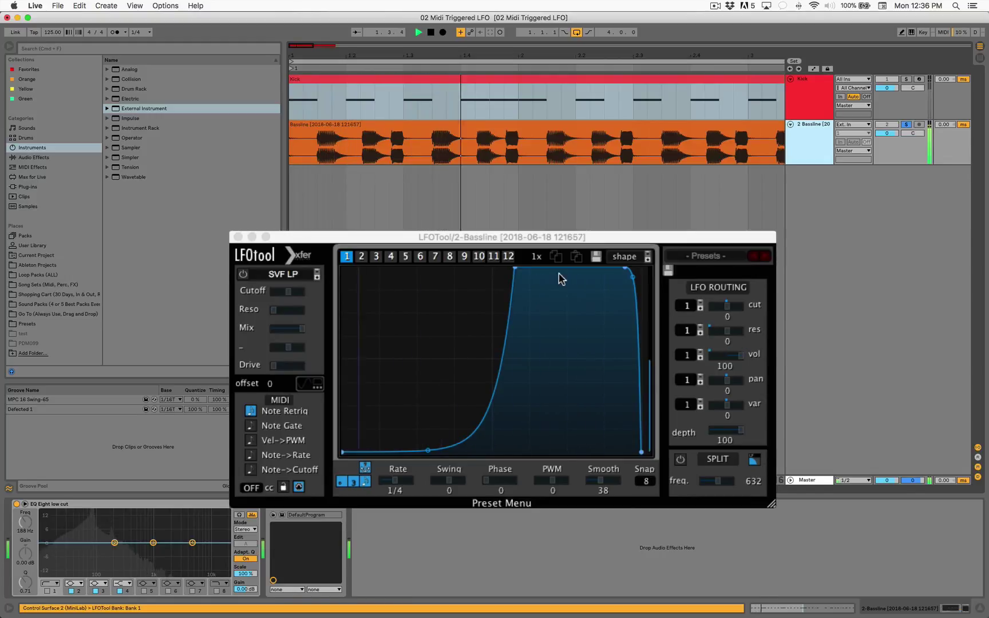
key(space)
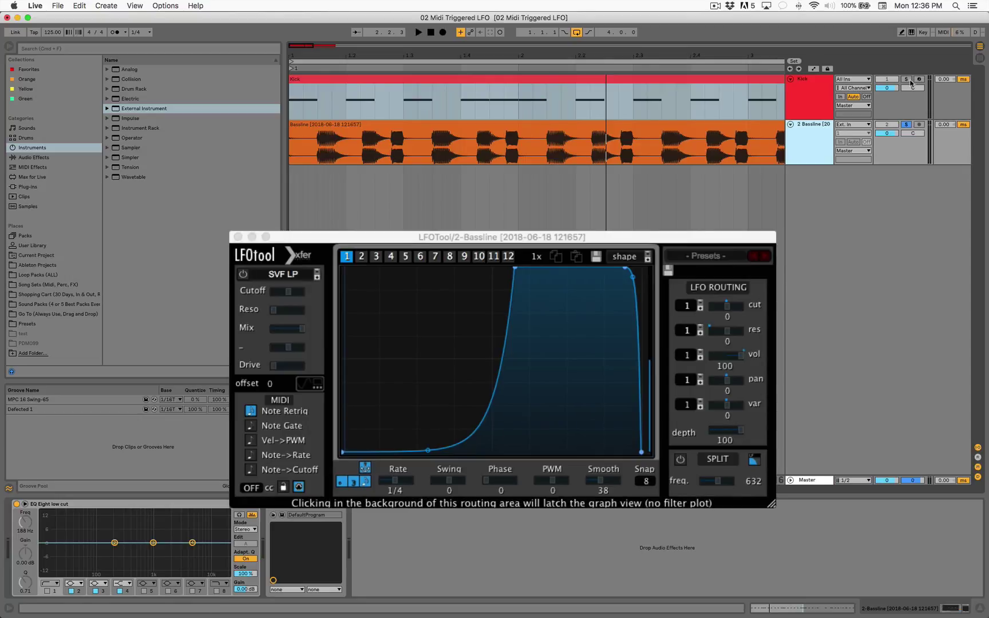
Step: Unsolo the Bassline and play Kick and Bassline together over bars 1–5, then stop
click(907, 125)
drag(401, 239, 398, 245)
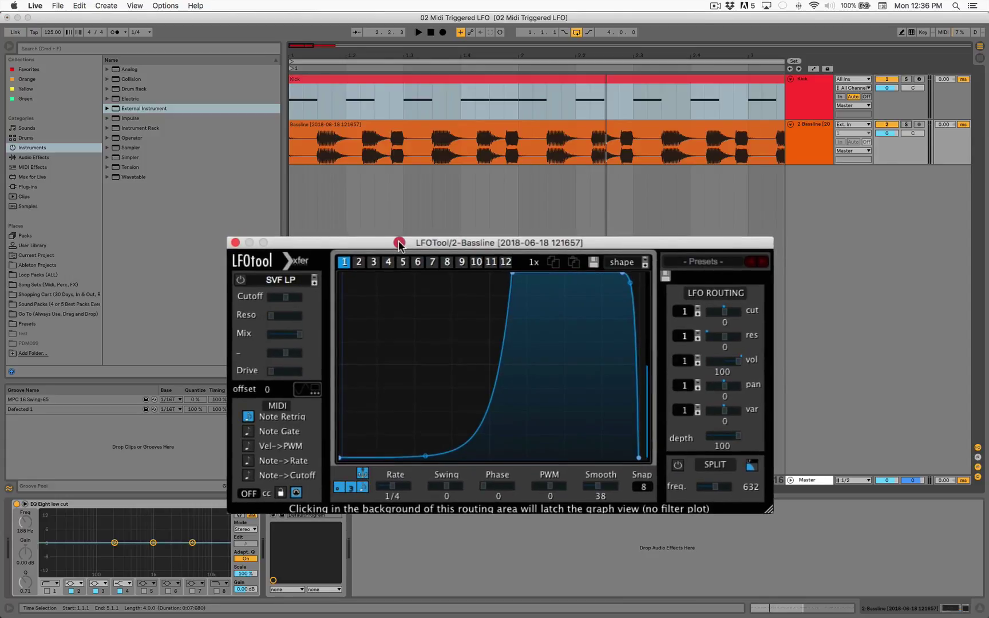
key(space)
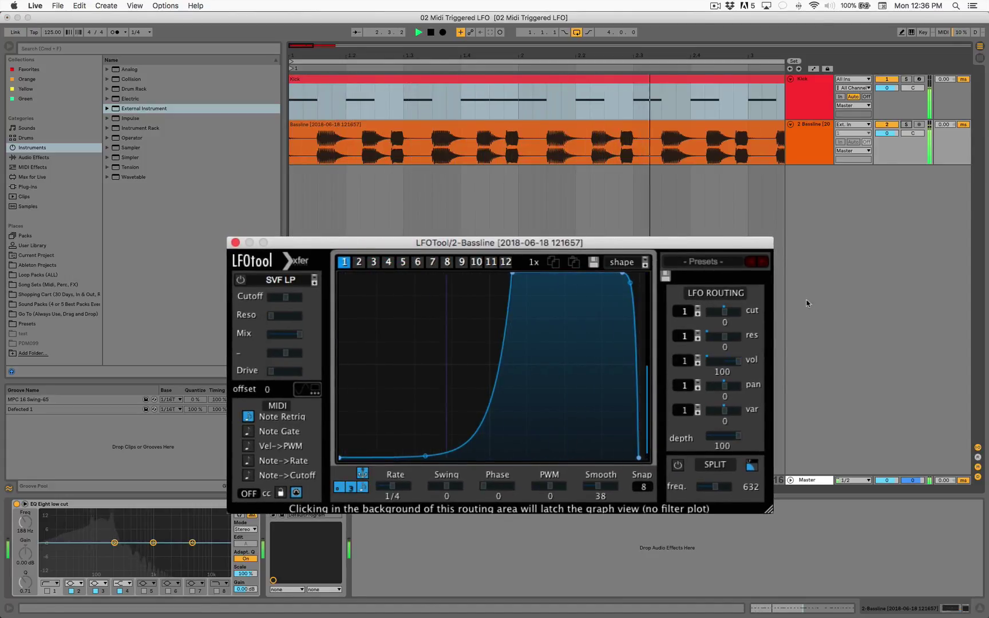
drag(597, 65, 597, 54)
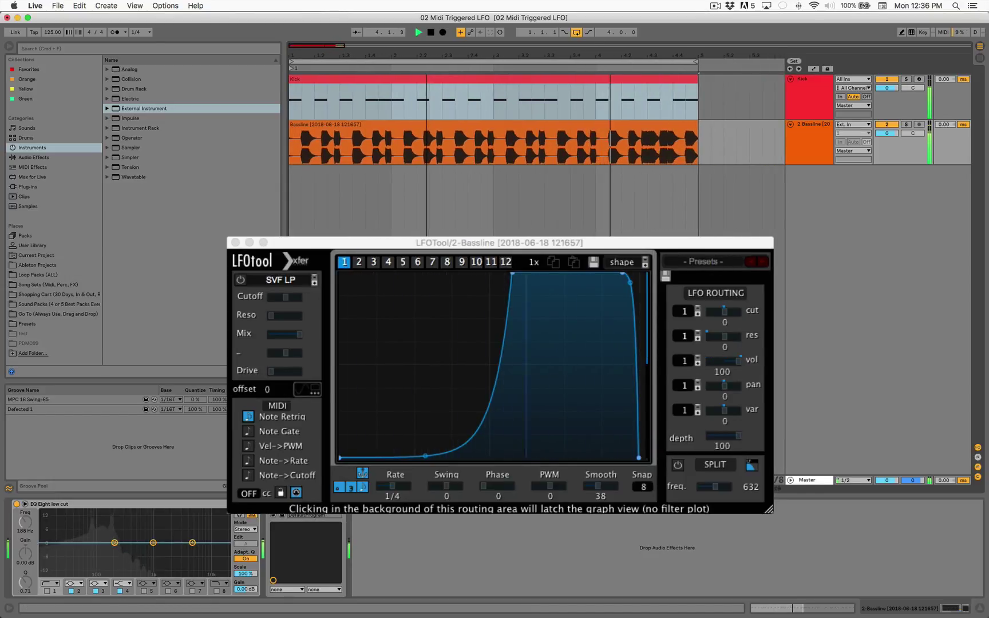
click(572, 205)
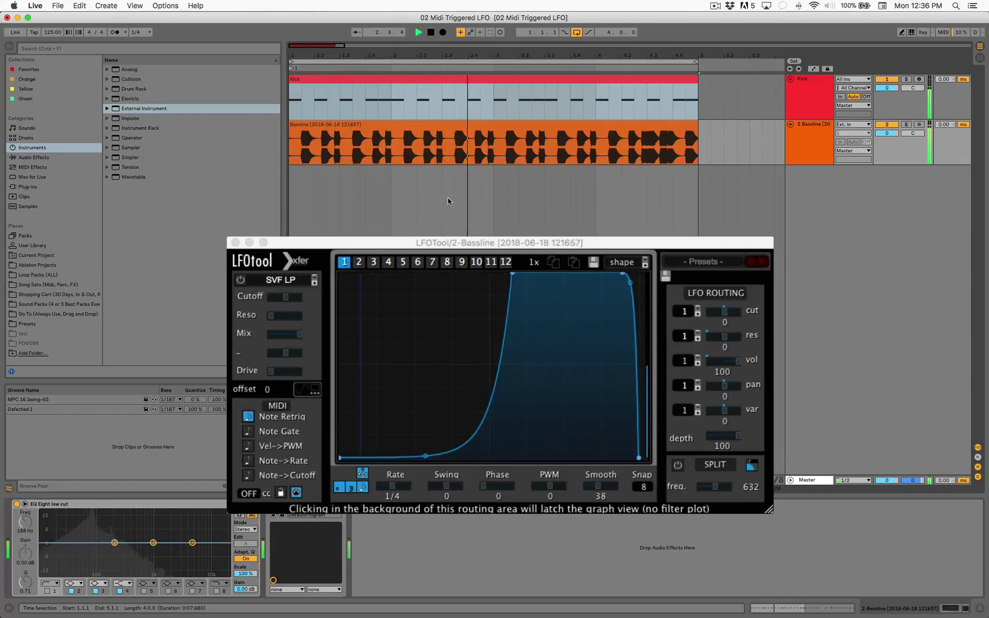
key(space)
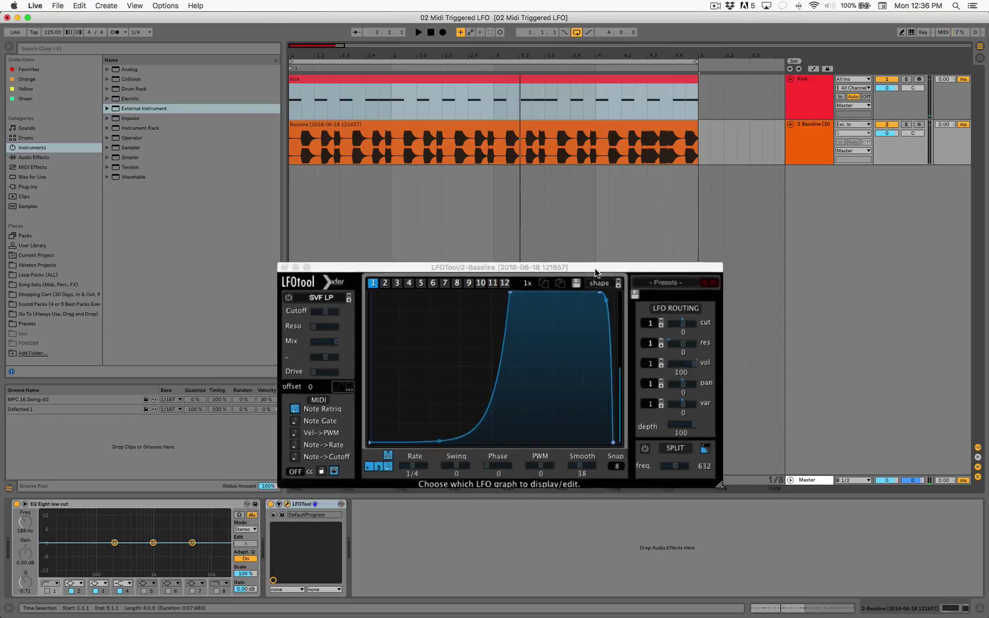
Step: Show the Kick track's devices and select the Kick clip
click(550, 303)
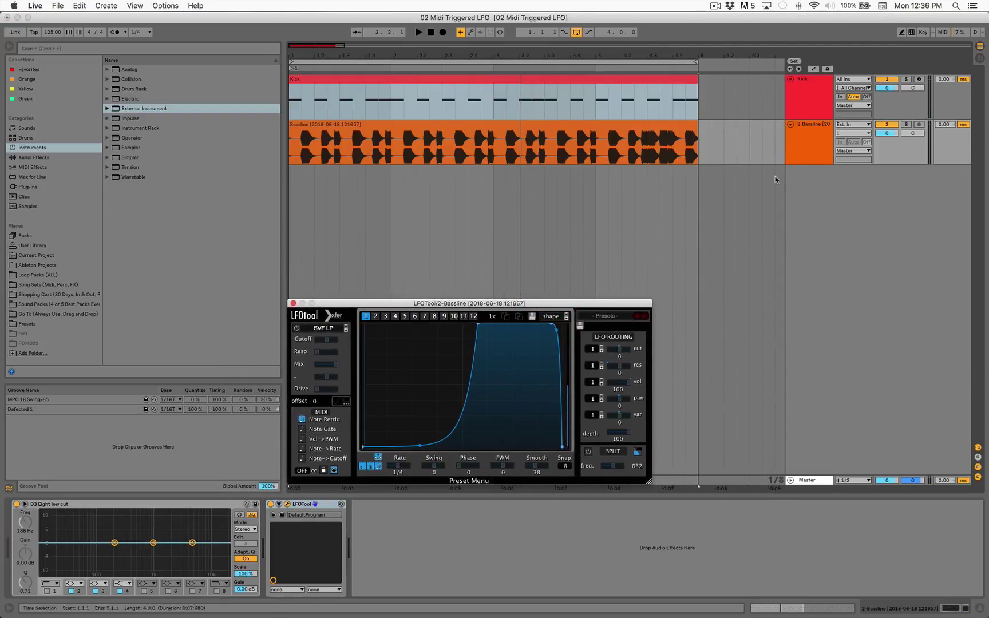
click(806, 94)
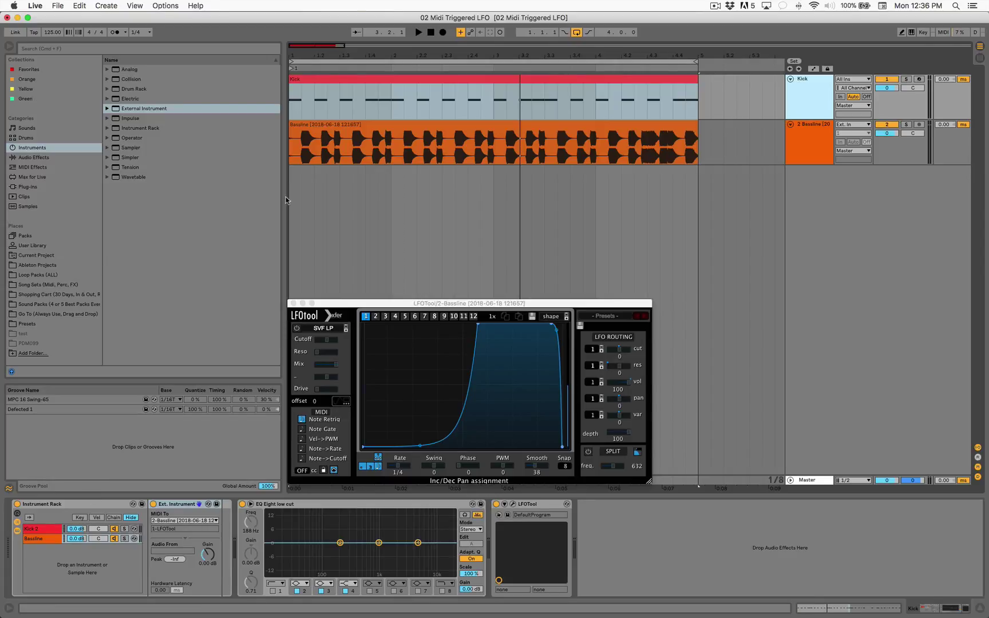
click(405, 77)
click(405, 77)
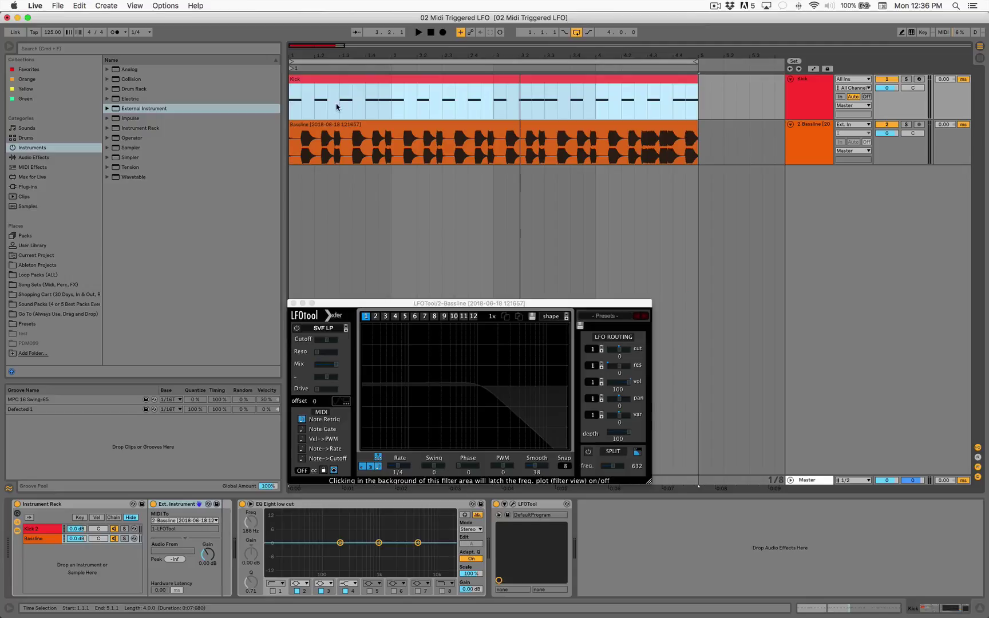
click(340, 80)
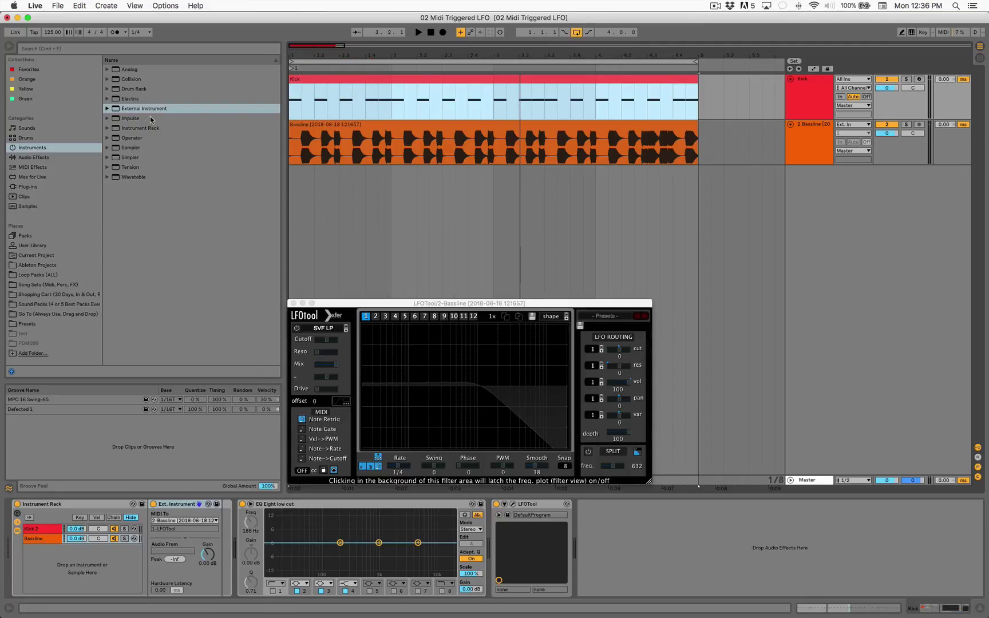
Step: Drag External Instrument into the Kick's Instrument Rack as a new 'This Track' chain
drag(146, 111, 145, 252)
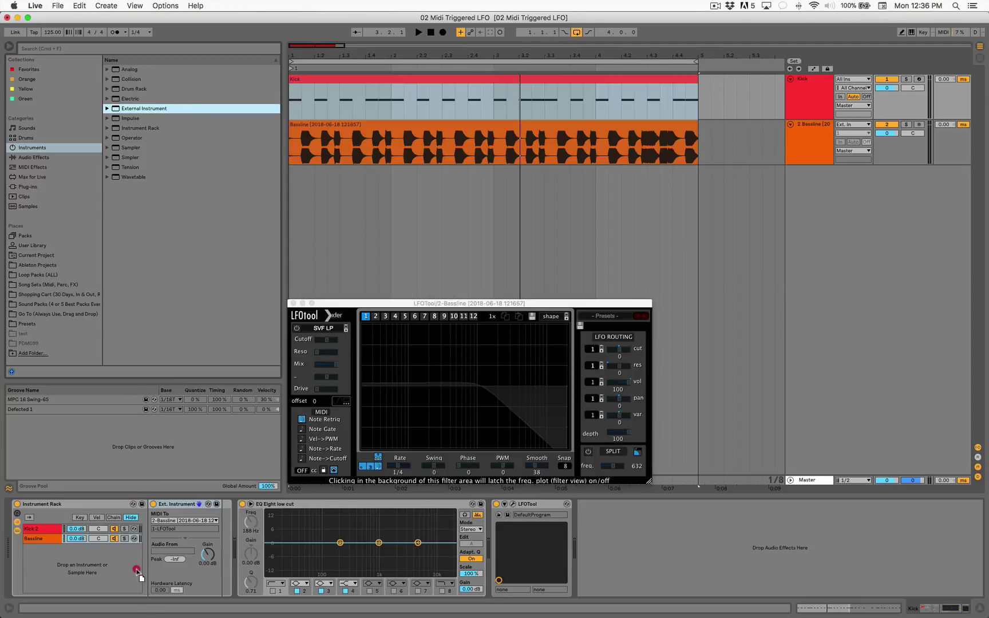
drag(139, 573, 114, 571)
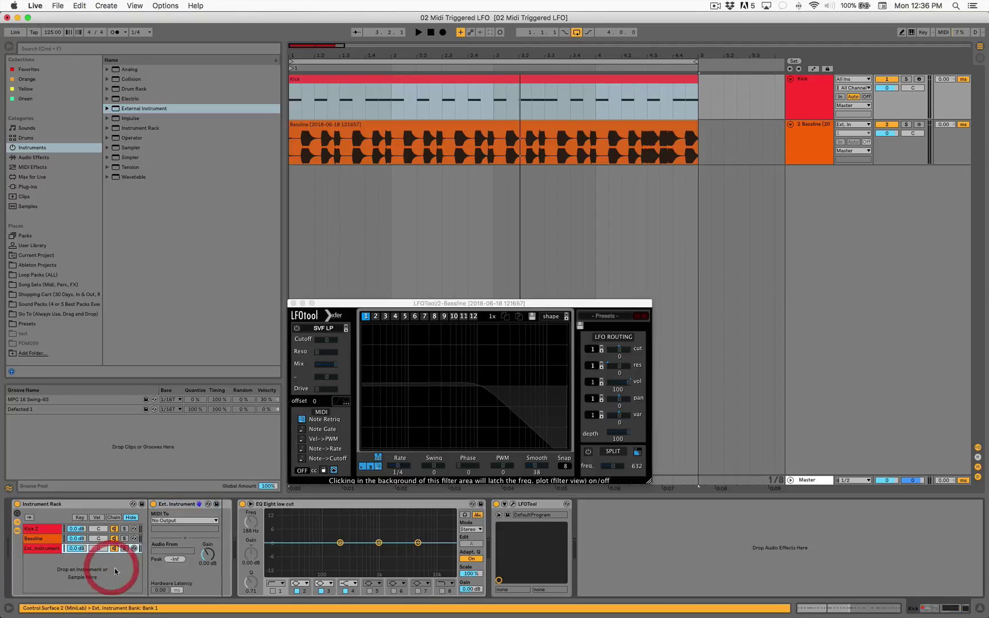
click(45, 550)
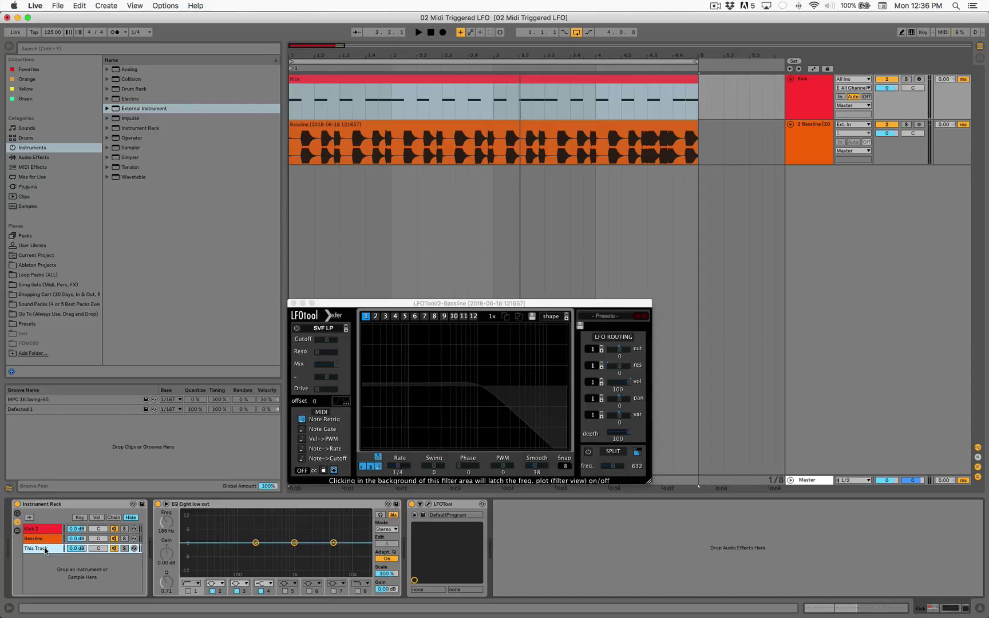
click(814, 82)
Step: Open the Kick's LFOTool editor on top with the Bassline LFOTool window stacked below
click(399, 84)
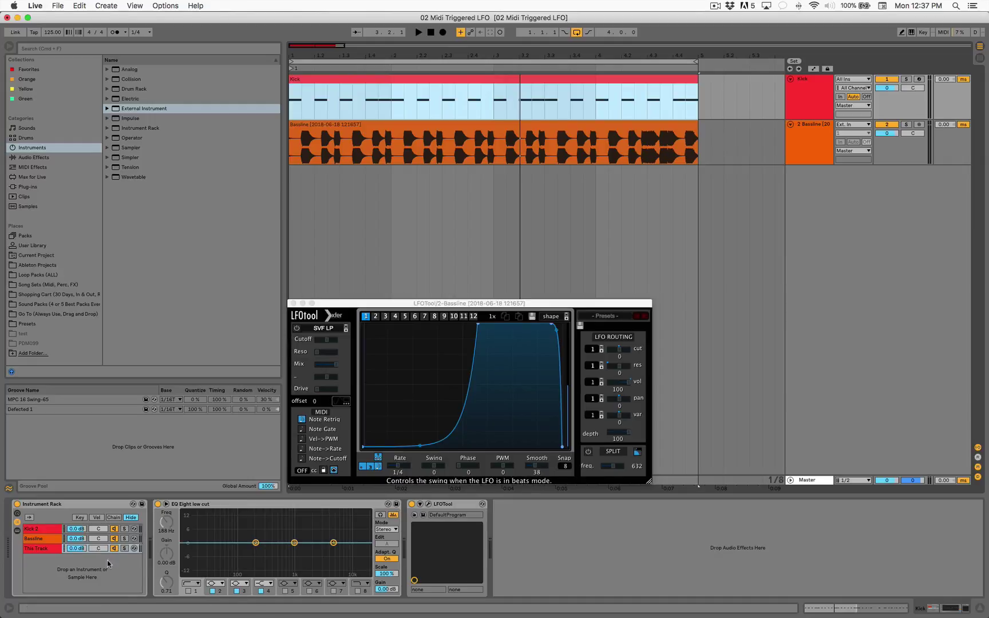
click(807, 99)
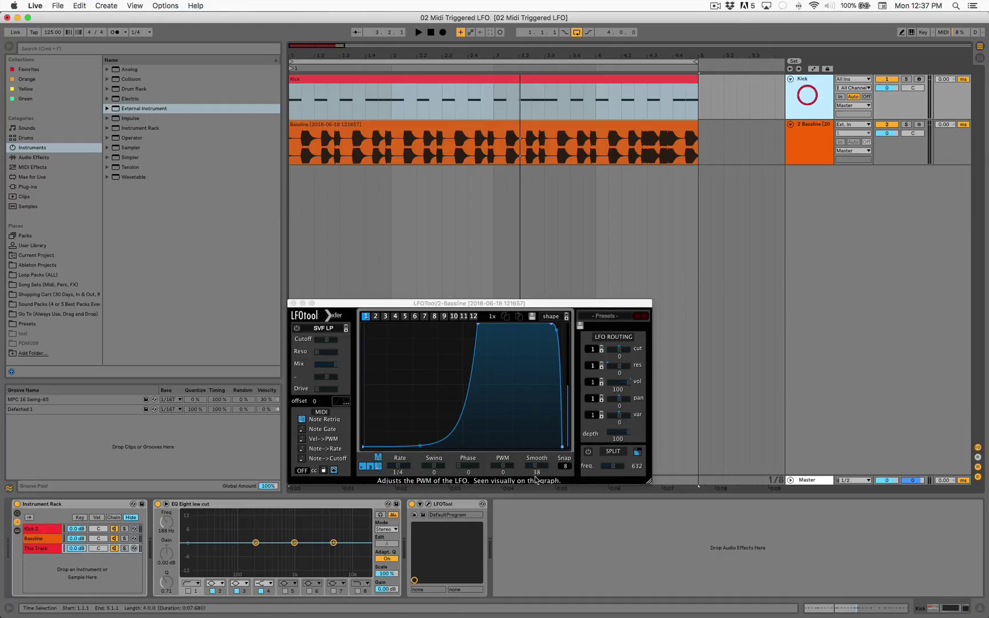
click(428, 503)
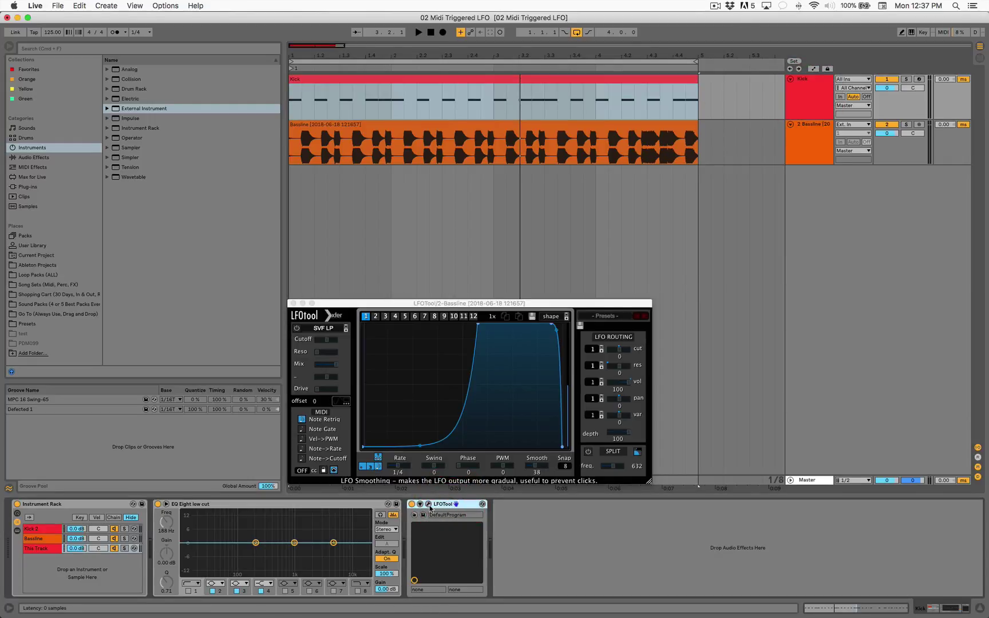
drag(436, 309, 633, 312)
drag(342, 367, 339, 149)
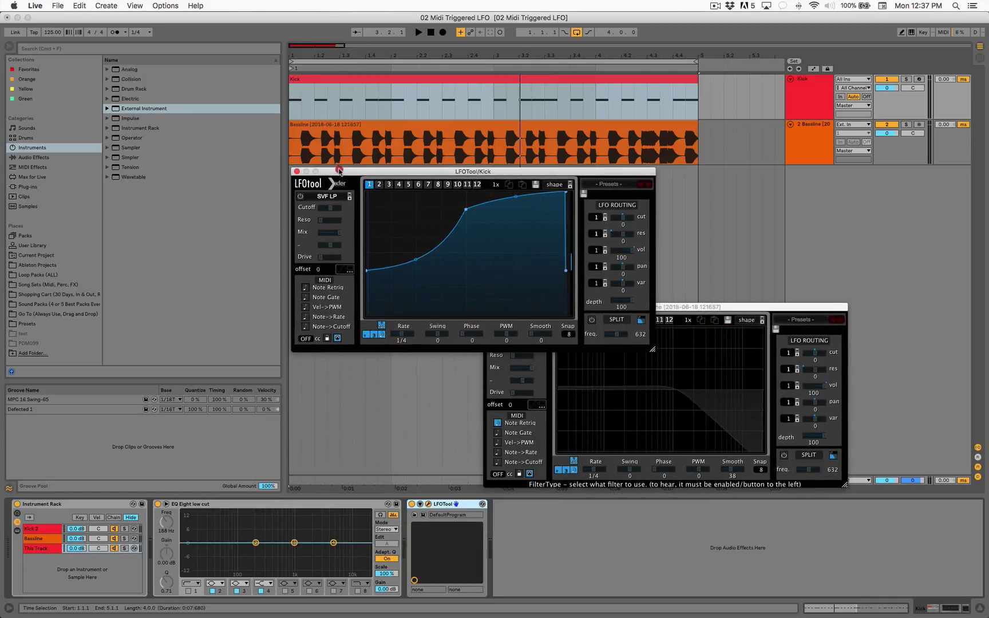
click(456, 391)
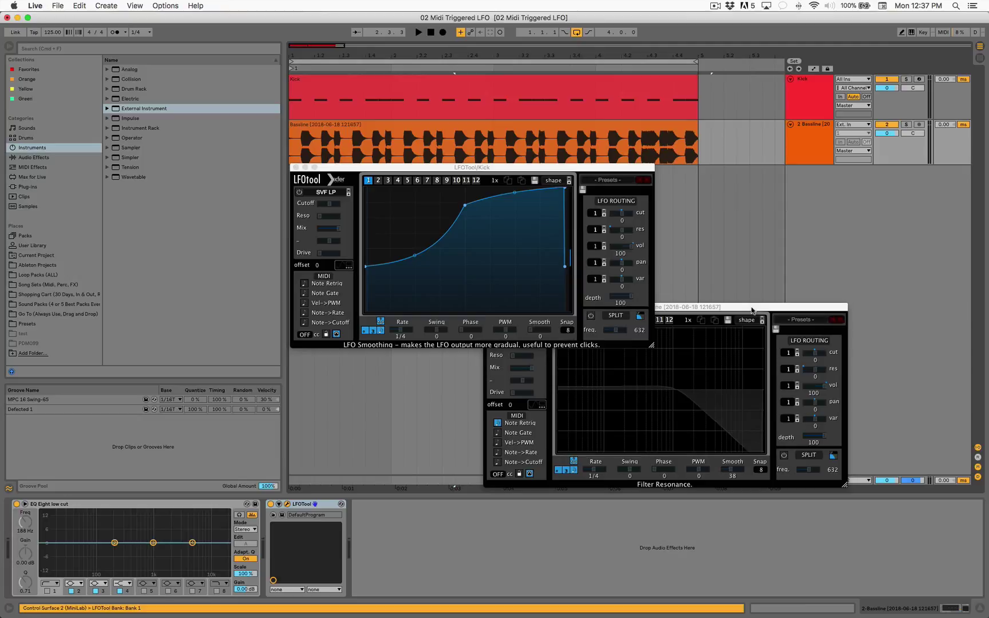
drag(751, 309, 559, 345)
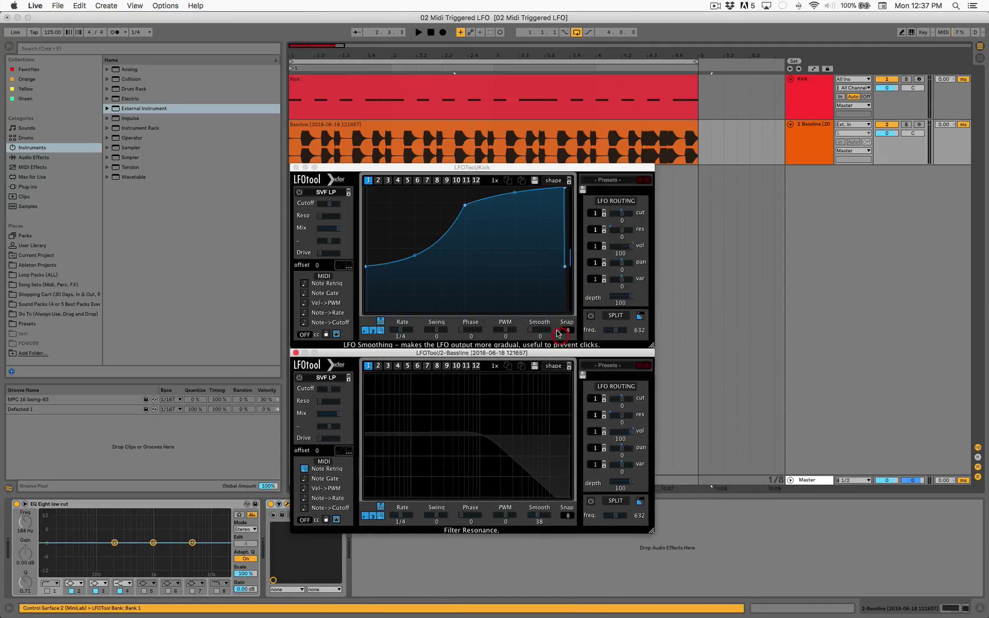
Step: Reshape the Kick LFO curve to hold full level, then drop sharply to silence
drag(367, 272, 371, 150)
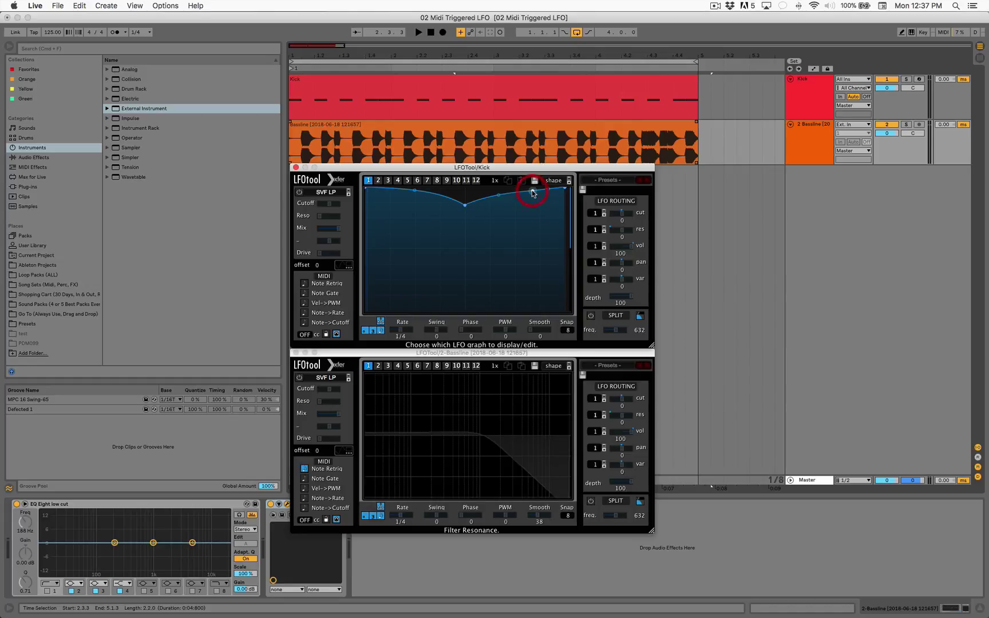
drag(532, 193, 556, 310)
mouse_move(465, 205)
mouse_down()
mouse_move(463, 226)
mouse_move(452, 200)
mouse_up()
drag(476, 256, 517, 247)
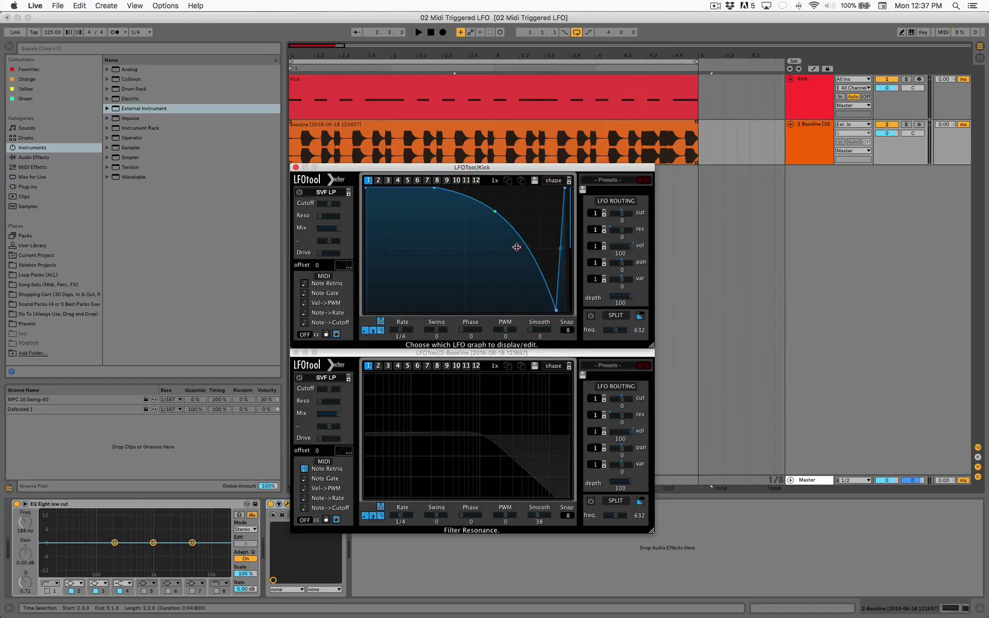
drag(556, 310, 462, 311)
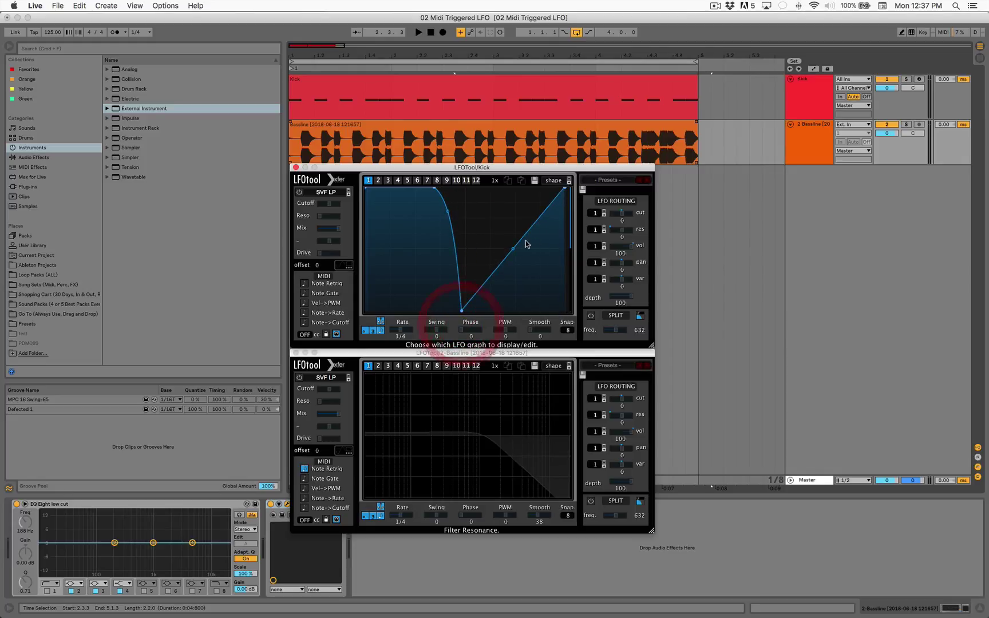
double_click(524, 235)
drag(524, 235, 578, 361)
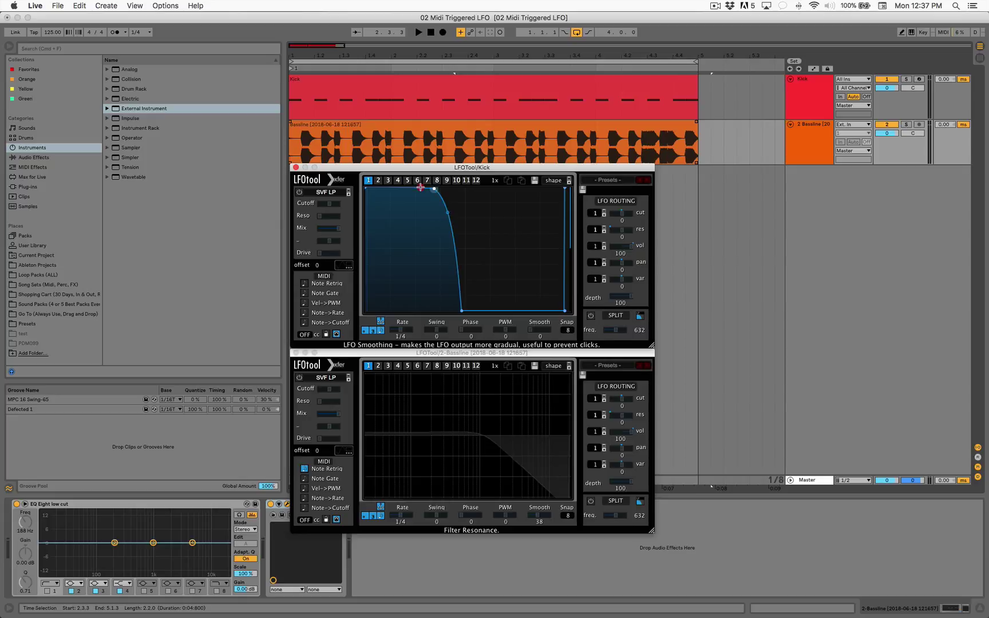
drag(421, 187, 402, 187)
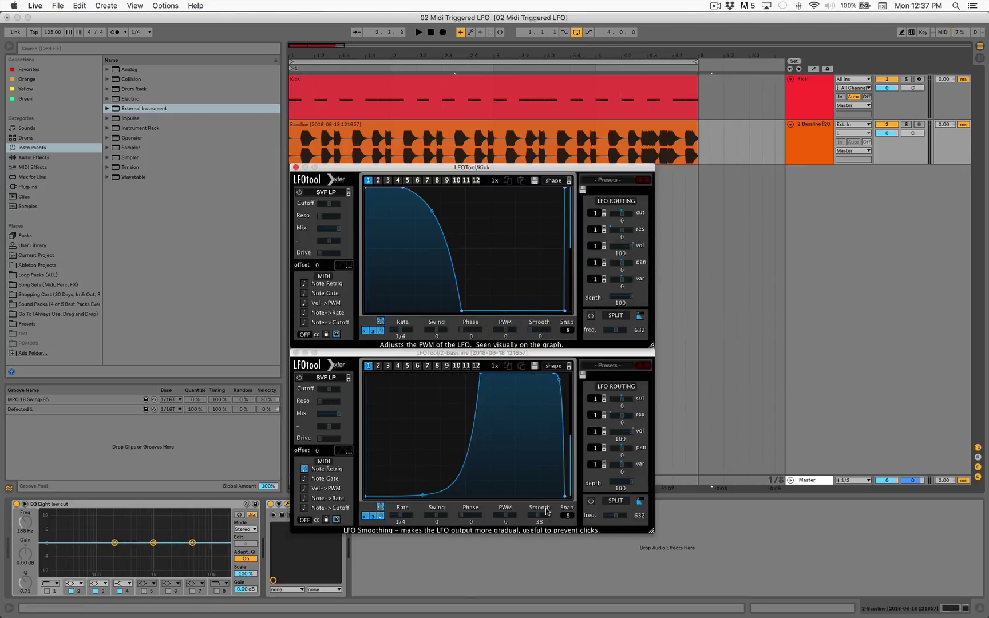
drag(435, 220, 451, 183)
Step: Solo the Kick, turn on Note Retrig in its LFOTool, and show its devices
click(906, 79)
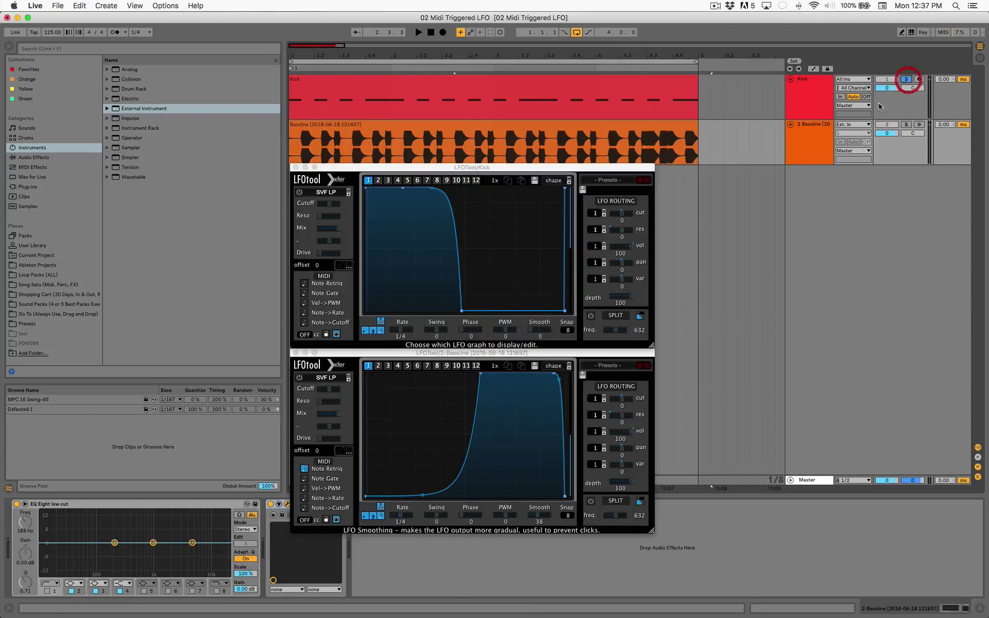
click(423, 169)
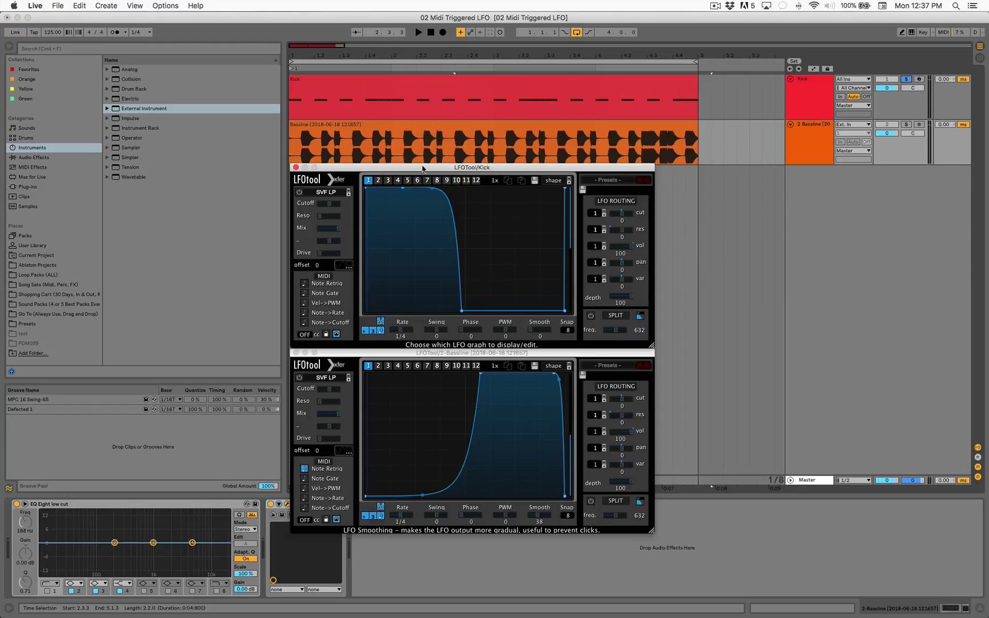
click(304, 284)
click(810, 92)
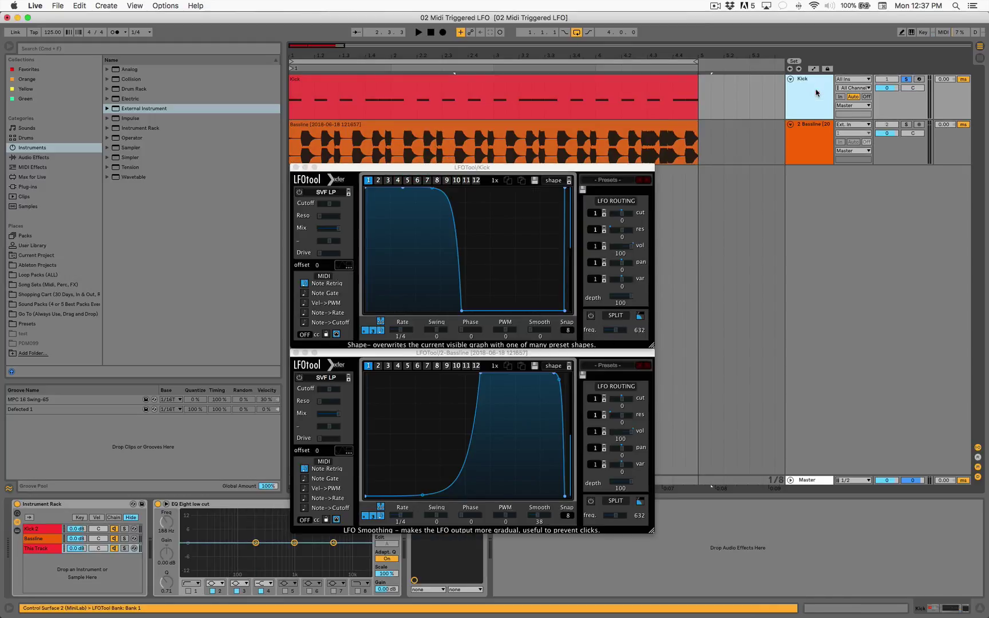
Step: Route the This Track chain's External Instrument MIDI to Kick / 1-LFOTool and start playback
click(44, 550)
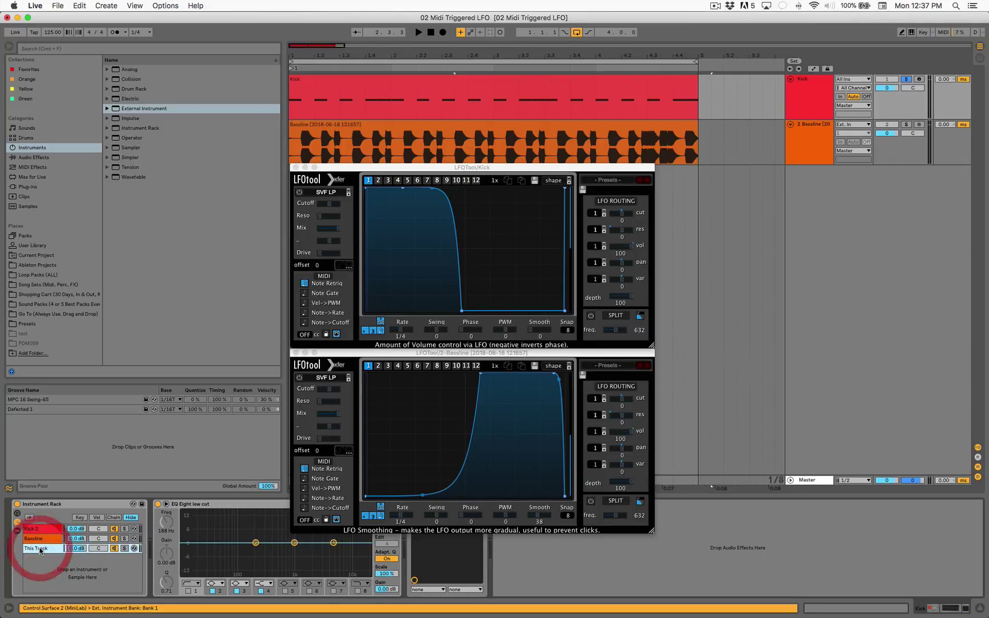
click(17, 531)
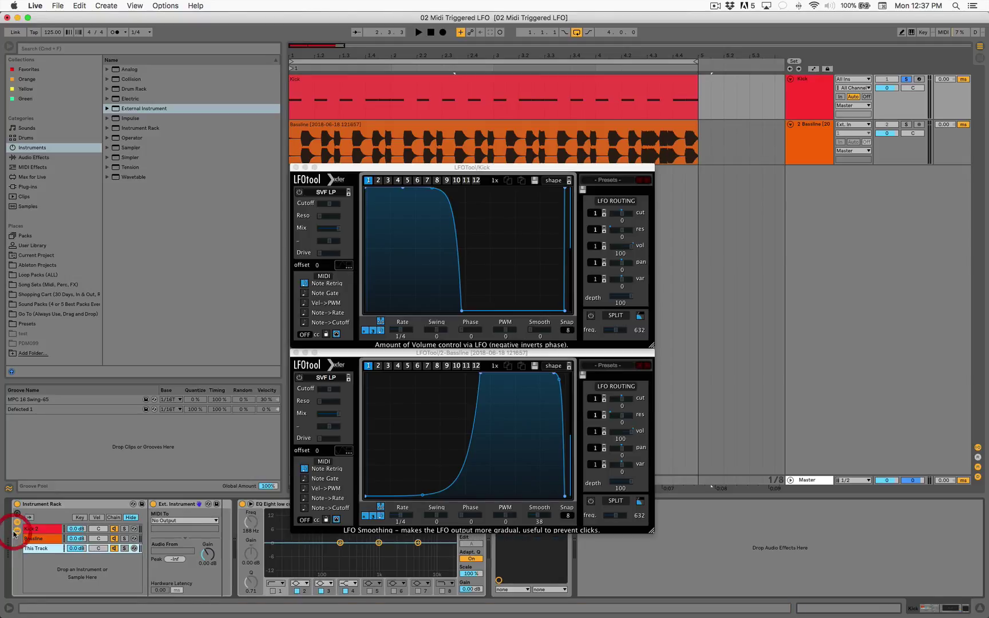
click(191, 521)
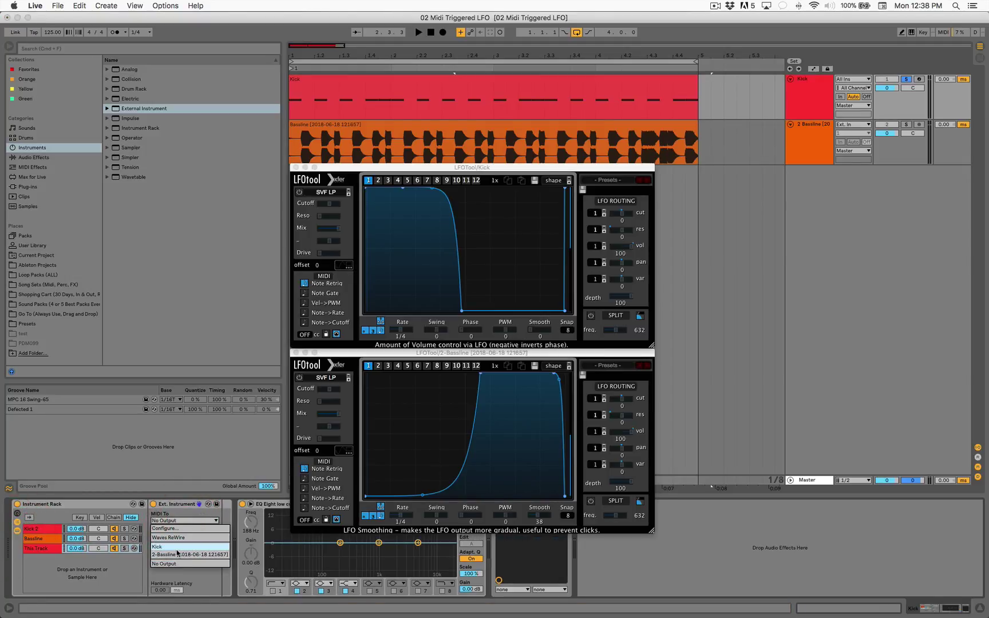
click(178, 548)
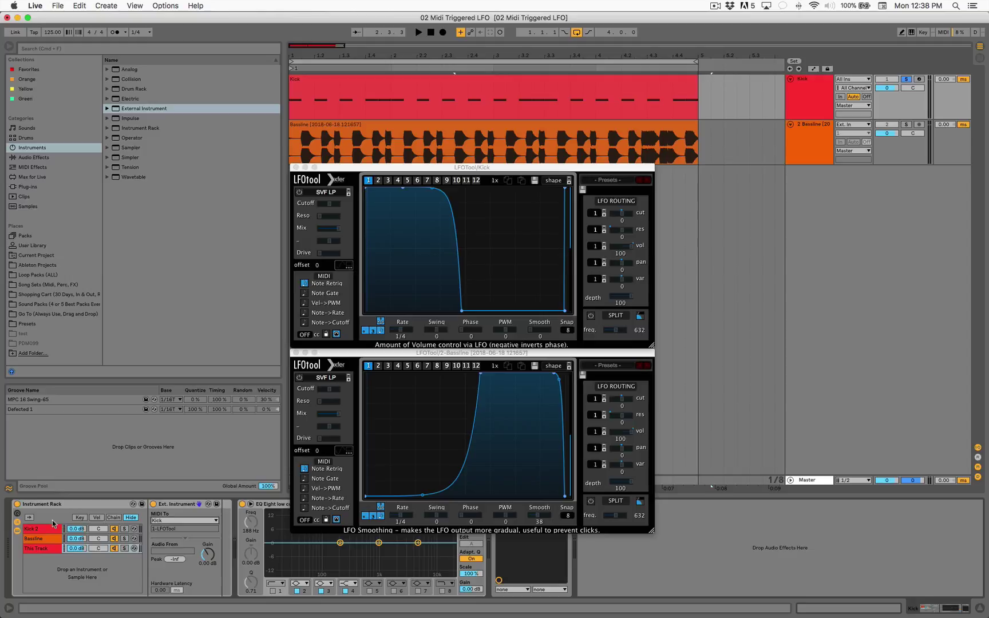
key(space)
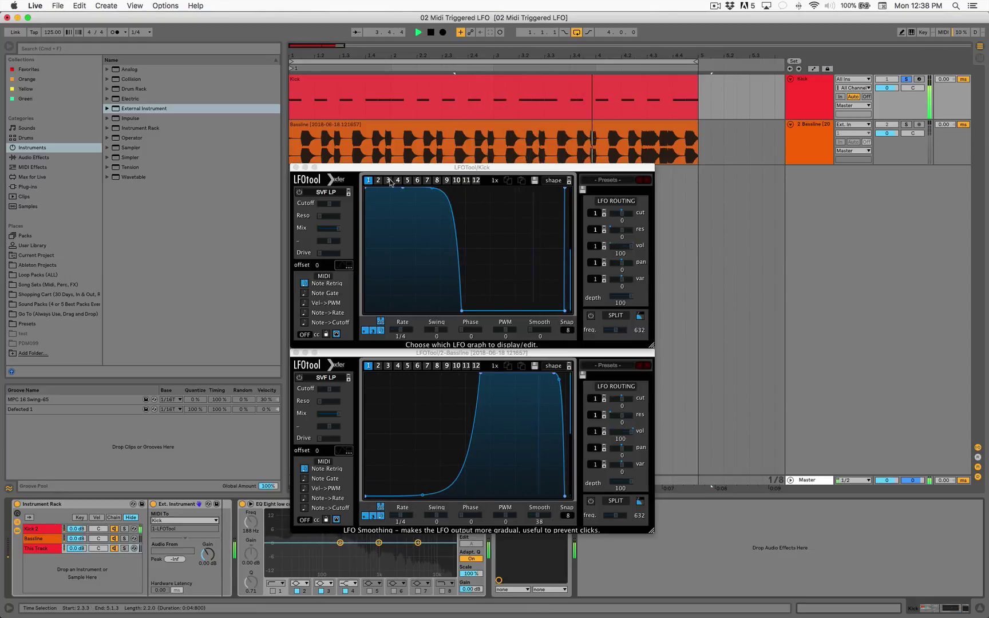
Step: Drag the Kick LFO's bottom node left for an earlier, steeper drop; dock the Bassline window beneath
key(space)
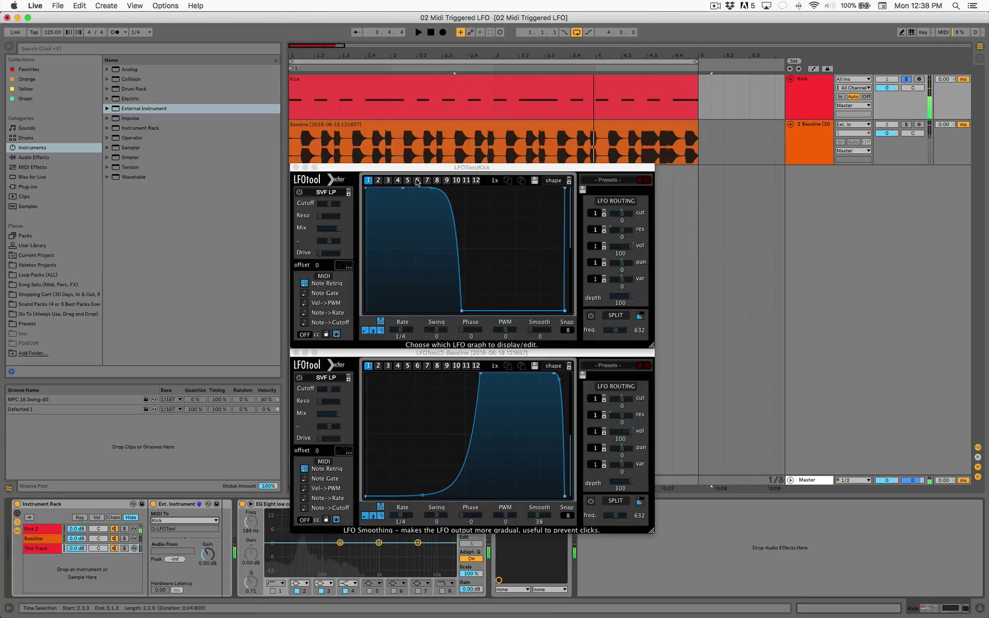
click(330, 82)
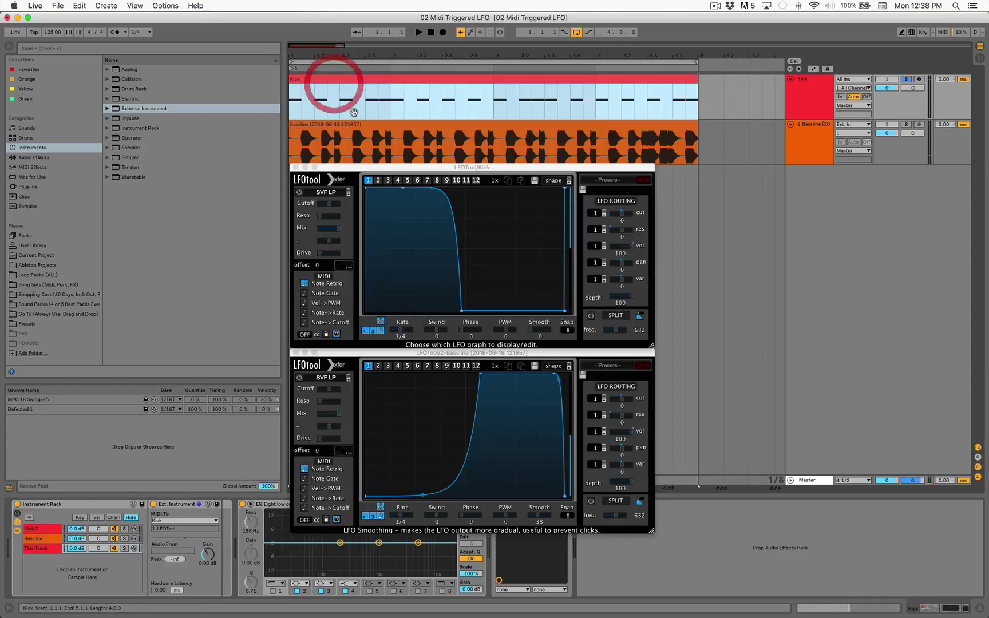
click(400, 192)
drag(461, 311, 416, 311)
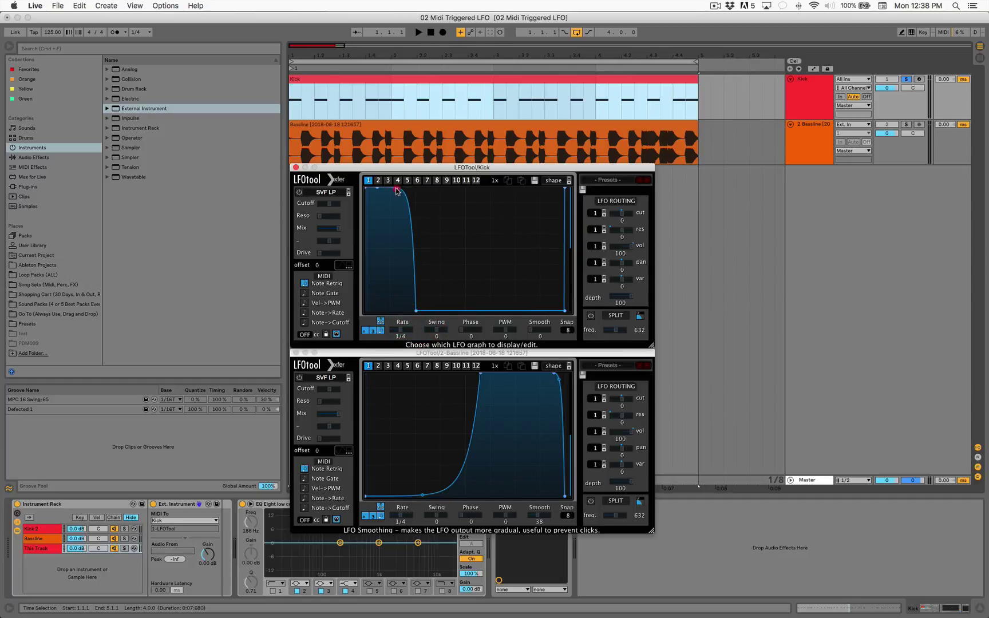
key(space)
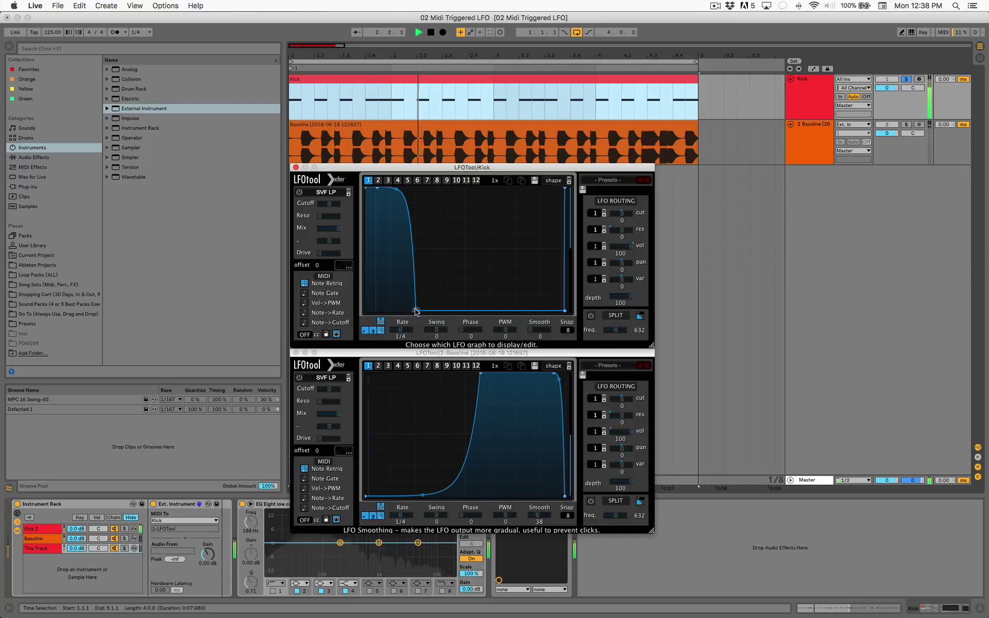
drag(417, 310, 482, 343)
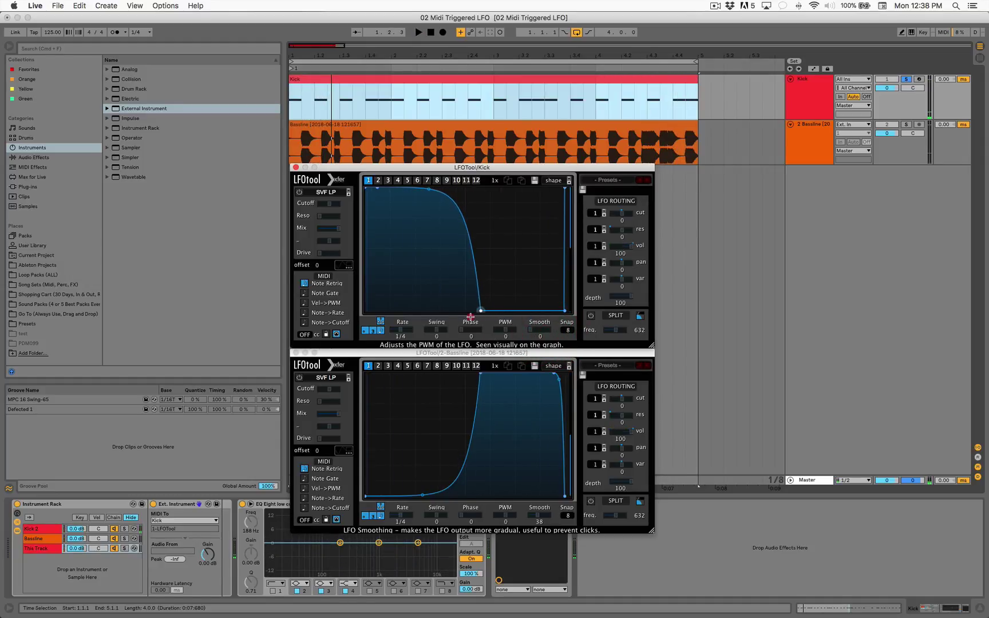
drag(470, 317, 436, 318)
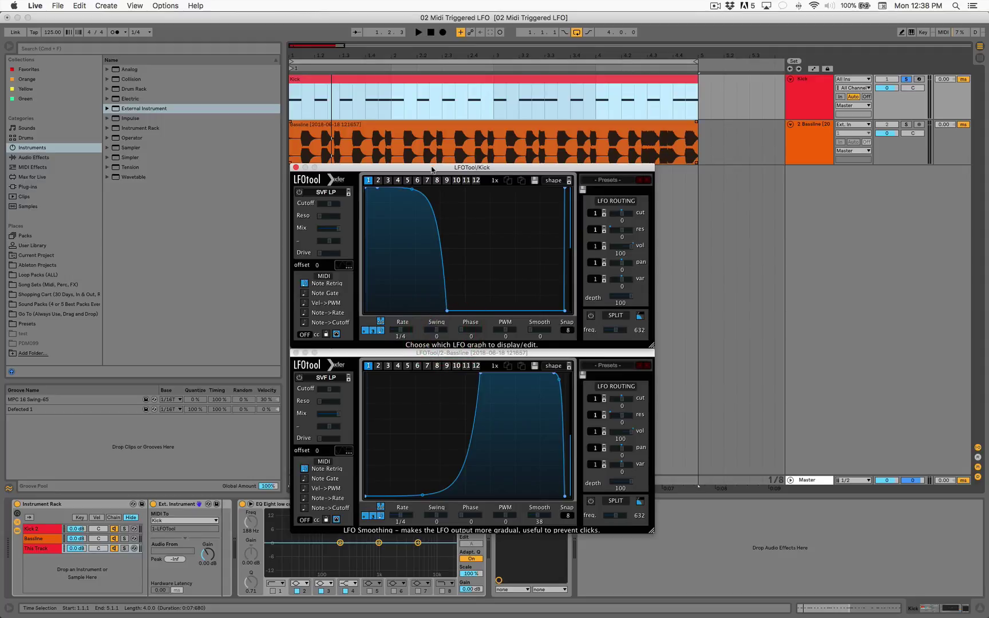
mouse_move(470, 353)
mouse_down()
mouse_move(470, 324)
mouse_move(473, 349)
mouse_up()
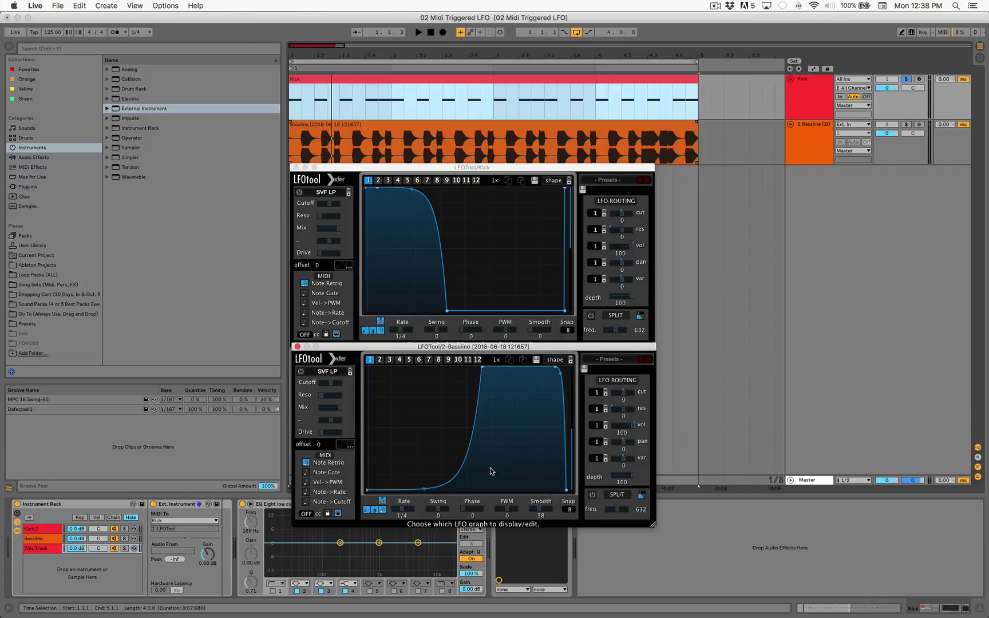
Step: Nudge the Kick drop later and the Bassline rise earlier and steeper, then play with Kick unsoloed
click(416, 189)
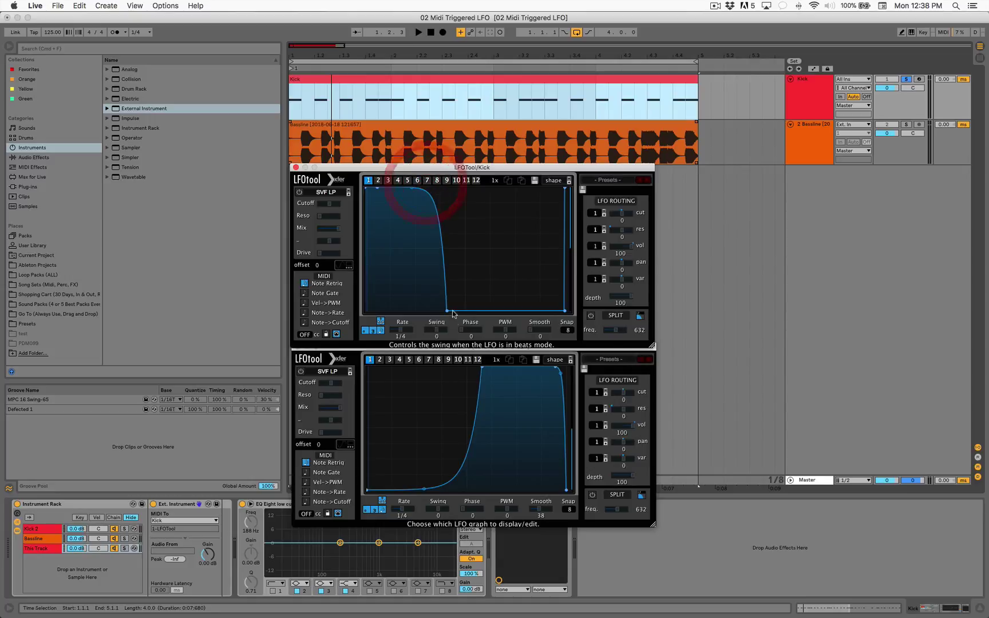
mouse_move(447, 312)
mouse_down()
mouse_move(460, 311)
mouse_move(451, 312)
mouse_up()
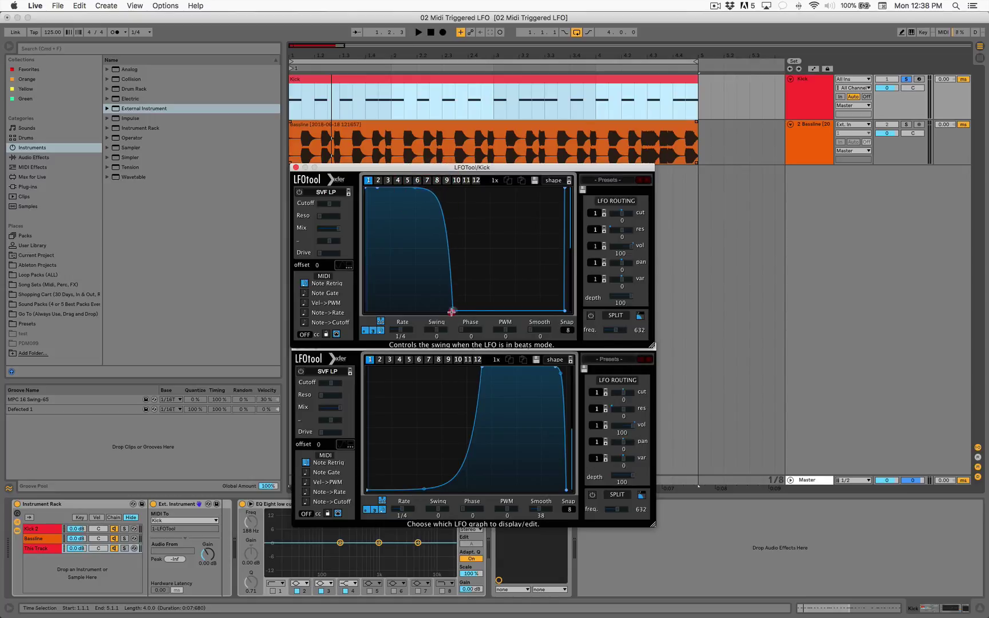
mouse_move(423, 490)
mouse_down()
mouse_move(476, 369)
mouse_move(423, 485)
mouse_up()
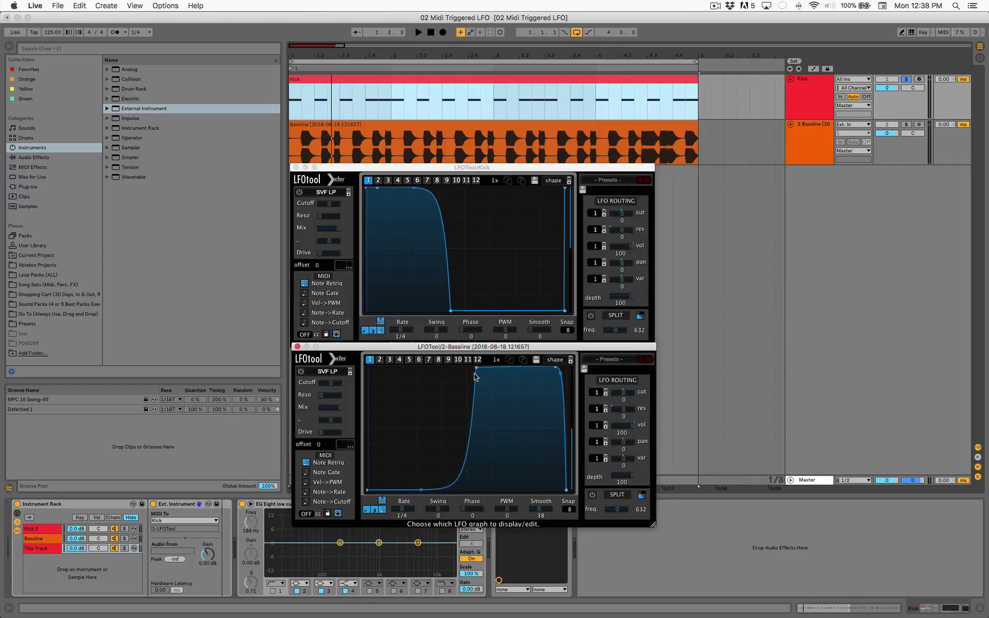
drag(477, 369, 474, 364)
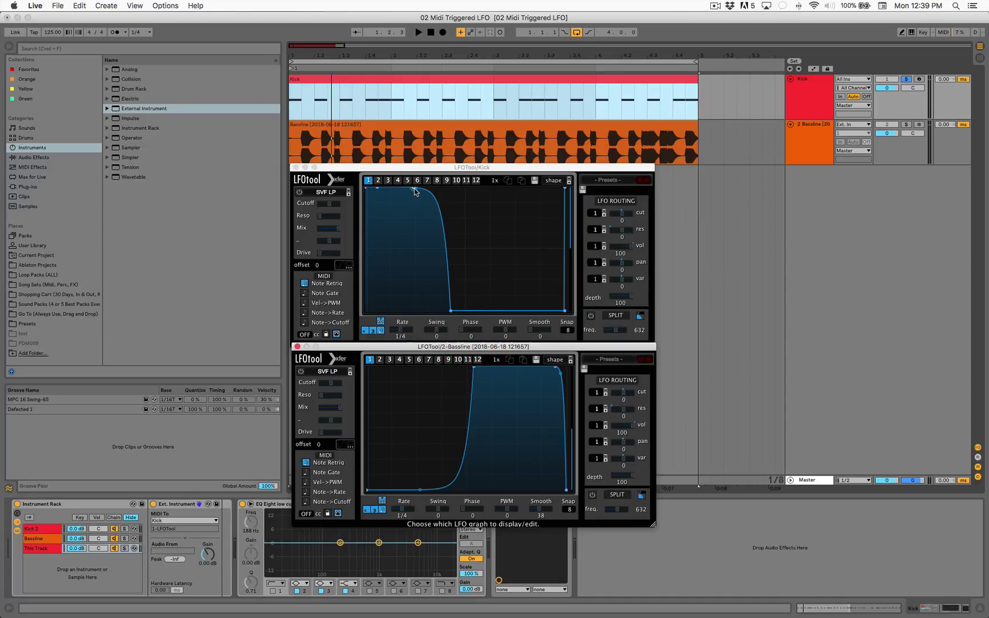
click(379, 192)
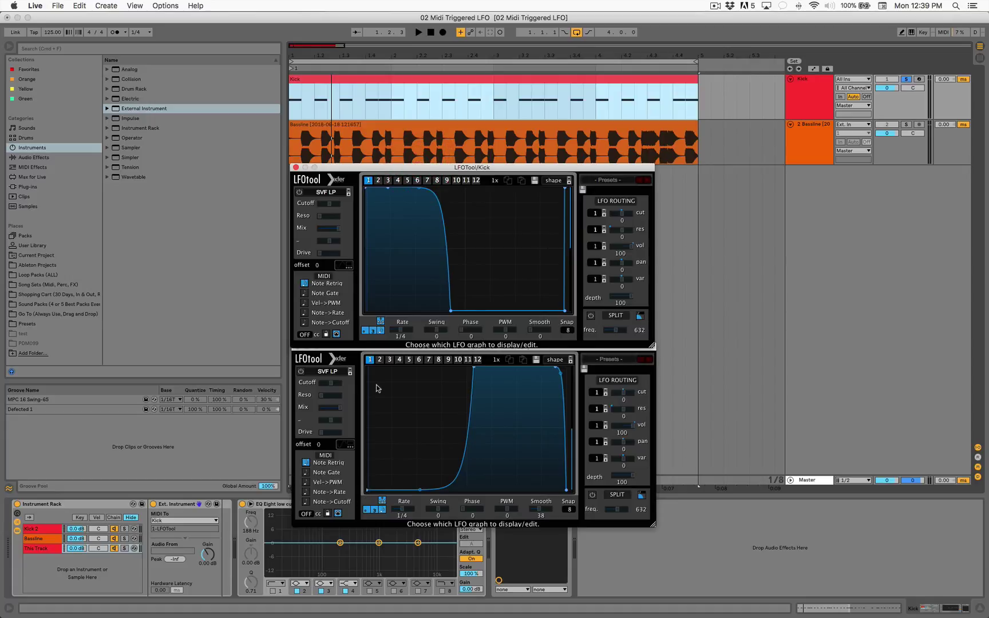
drag(644, 346, 621, 349)
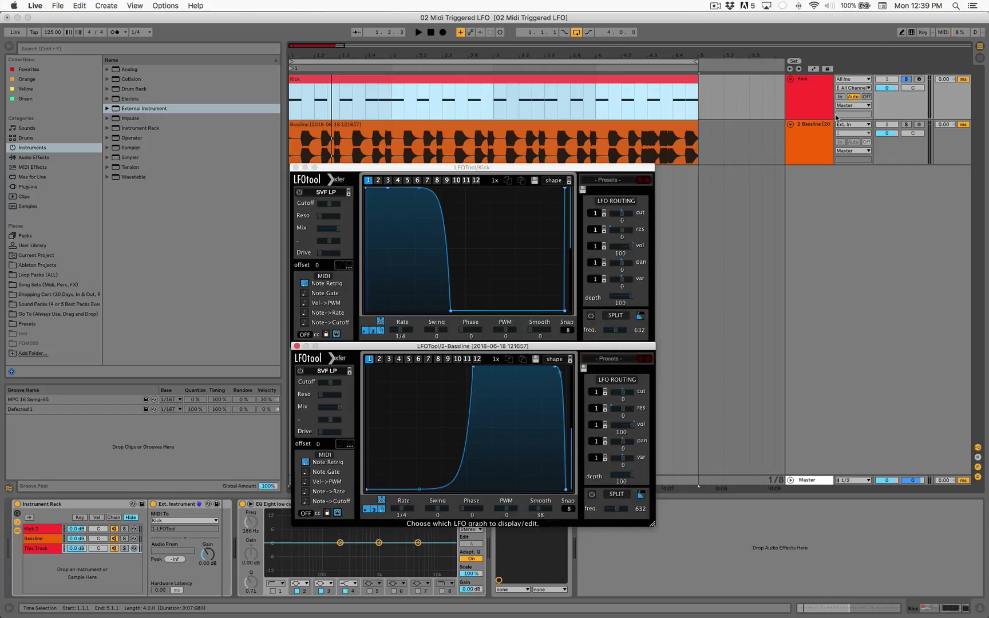
click(909, 81)
key(space)
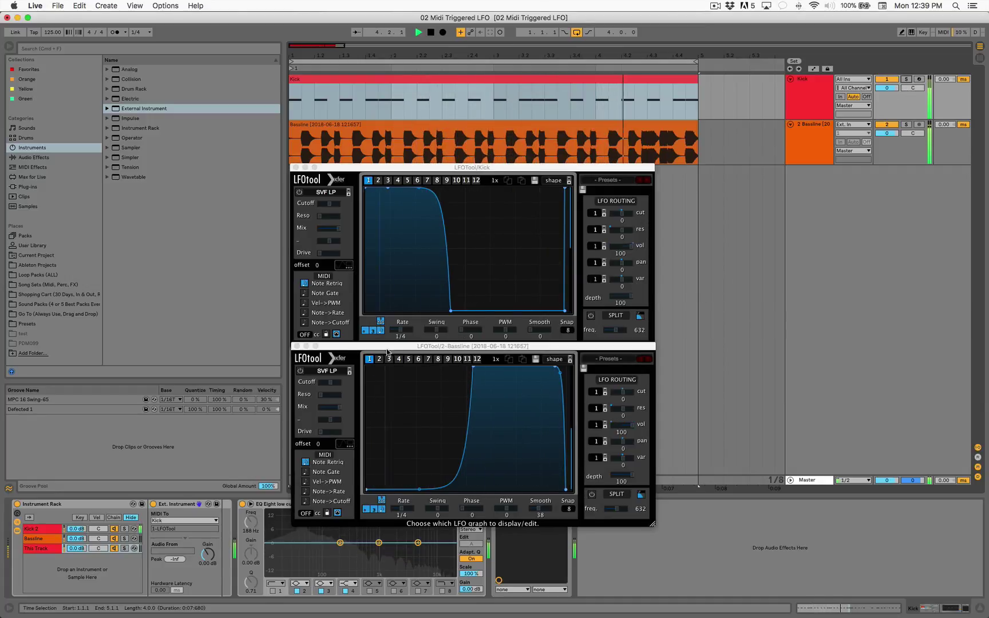
Step: Try a later Kick drop and a later, narrower Bassline rise while looping playback
key(space)
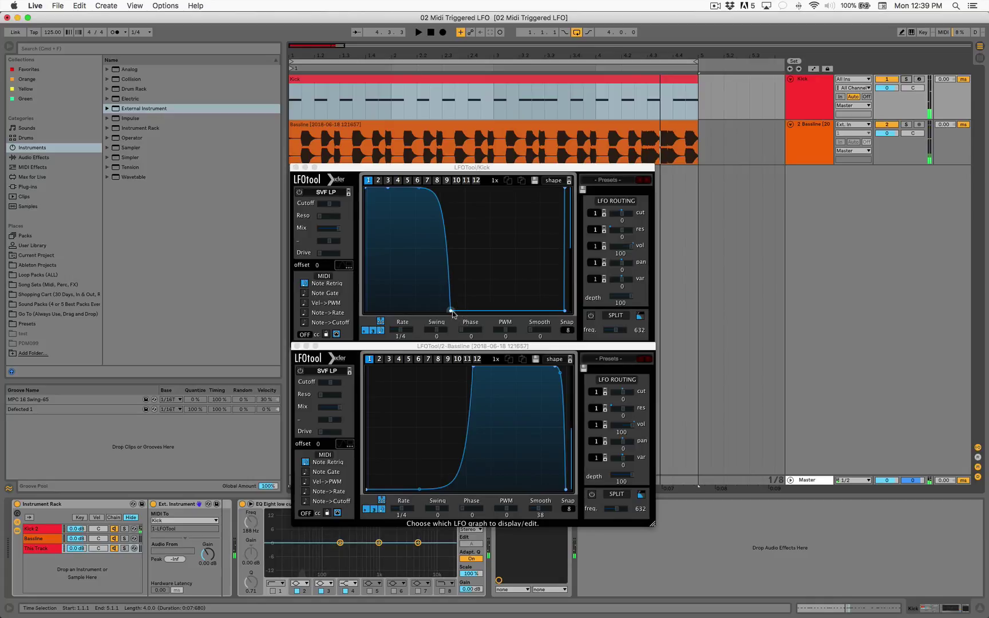
drag(452, 312, 476, 310)
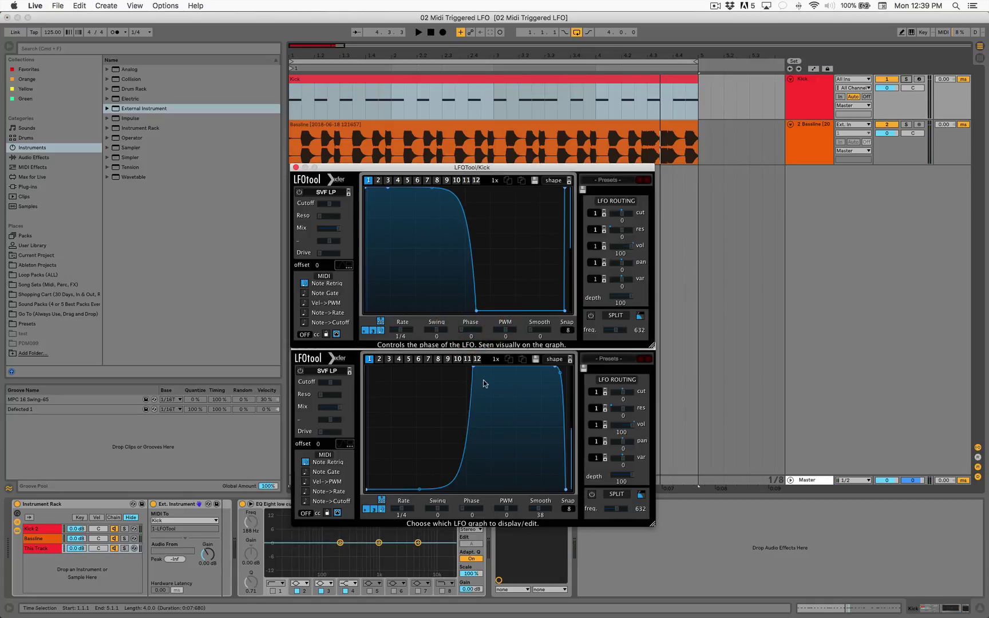
drag(473, 371, 502, 367)
key(space)
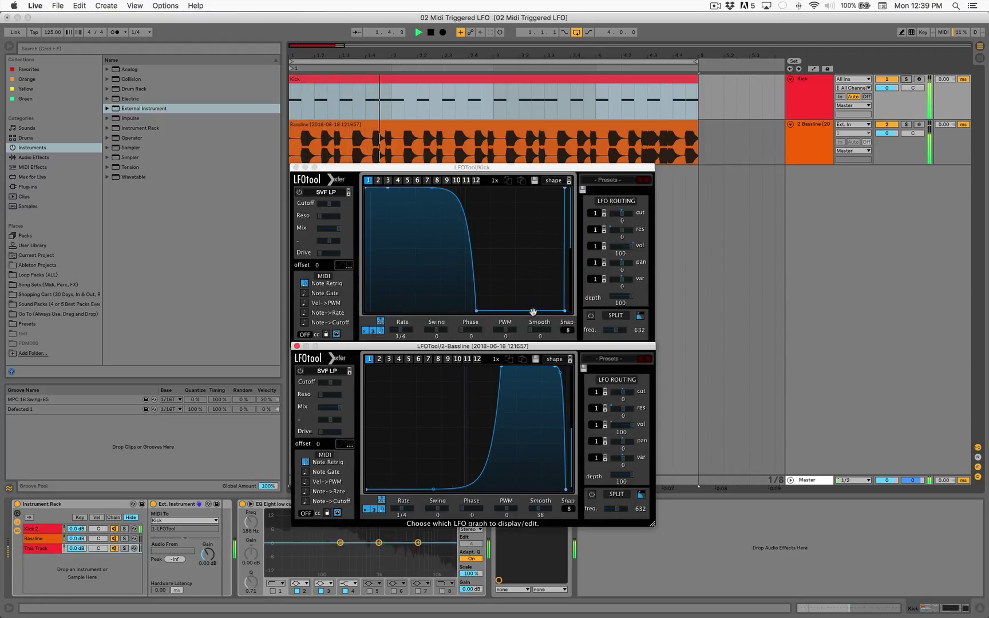
drag(476, 311, 503, 310)
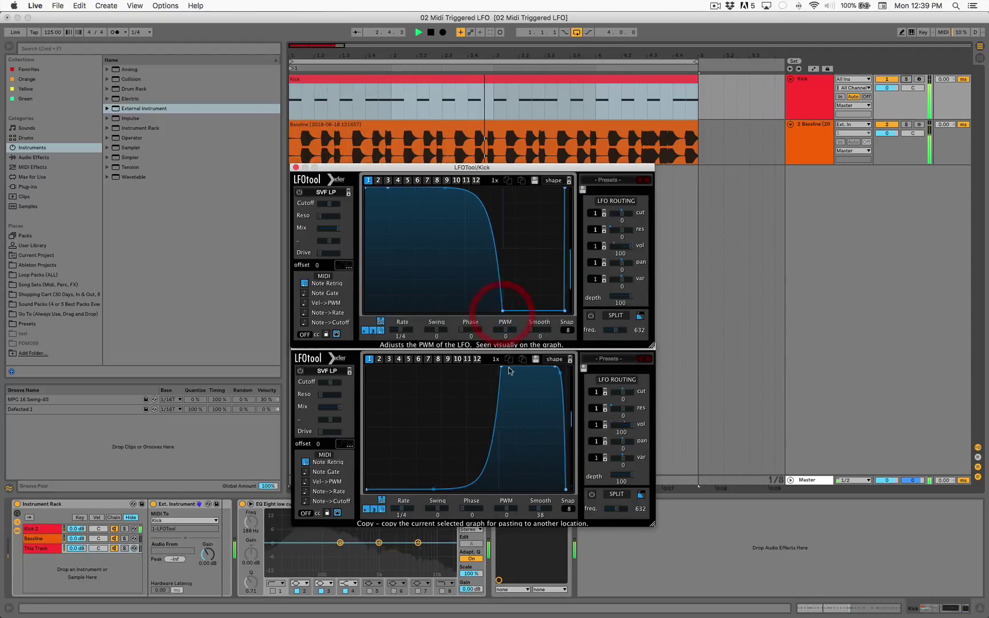
drag(502, 368, 533, 367)
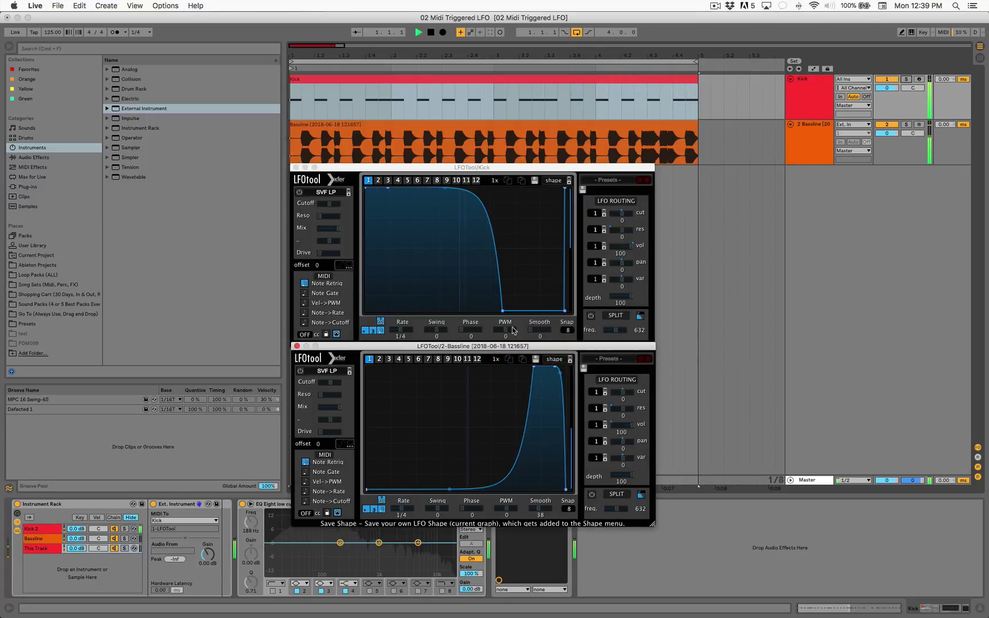
Step: Move the Kick drop very early and the Bassline rise earlier with a softer bend, then stop
drag(496, 311, 409, 311)
drag(533, 368, 431, 368)
drag(398, 490, 396, 477)
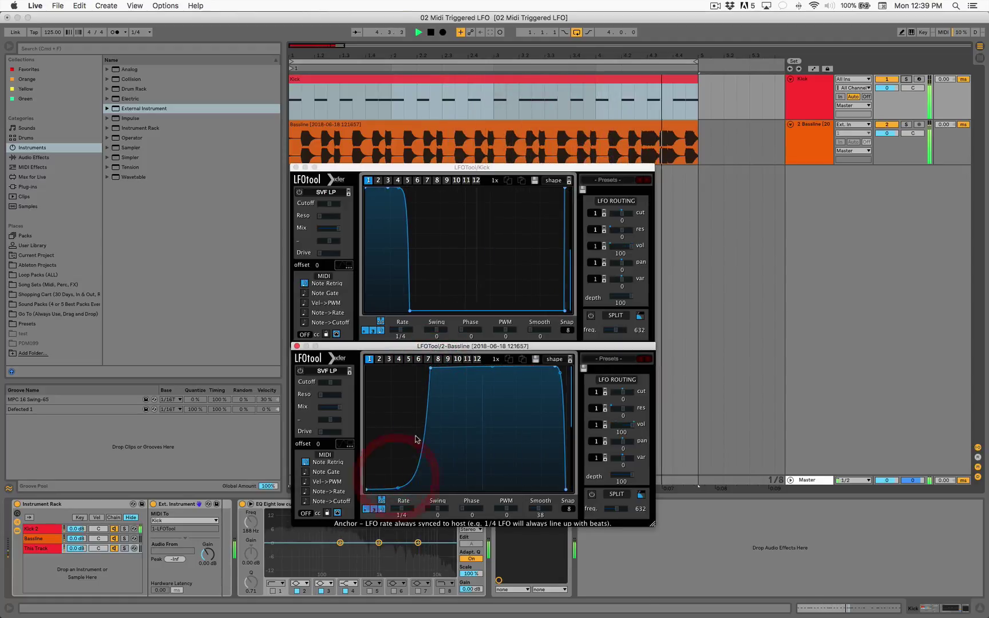
click(430, 368)
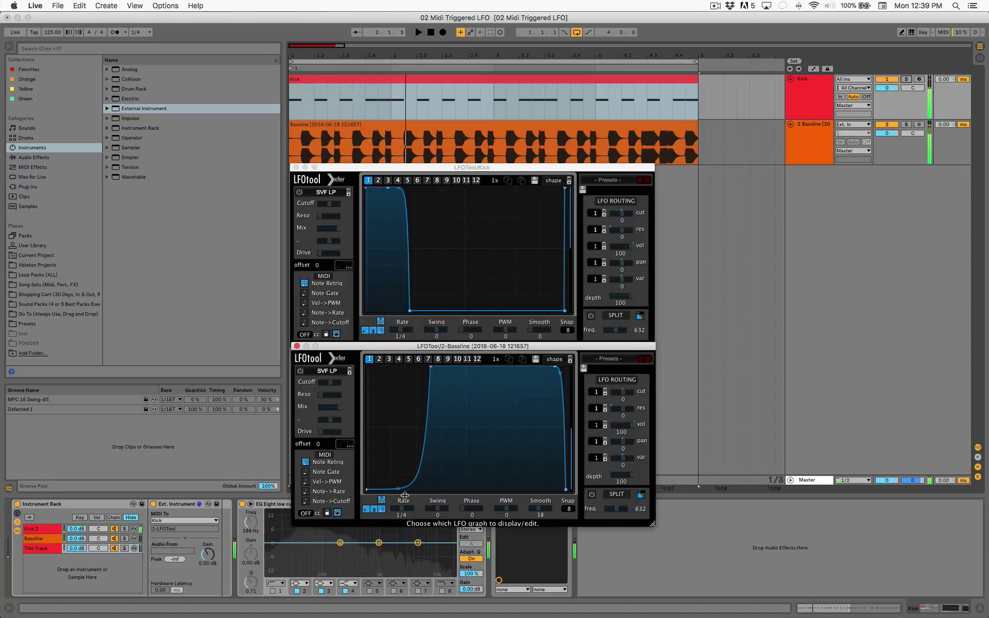
click(366, 98)
key(space)
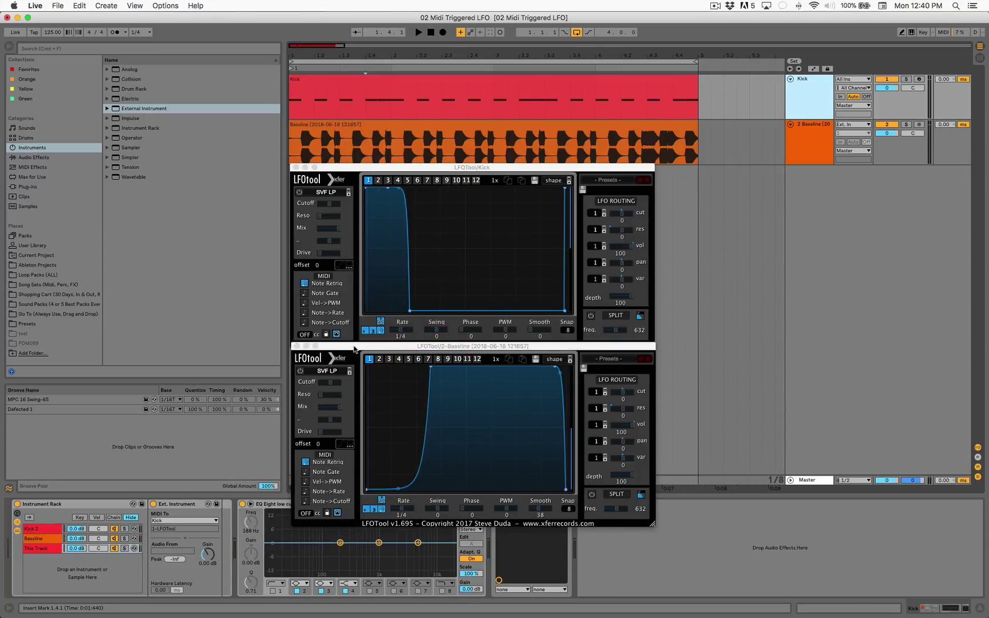